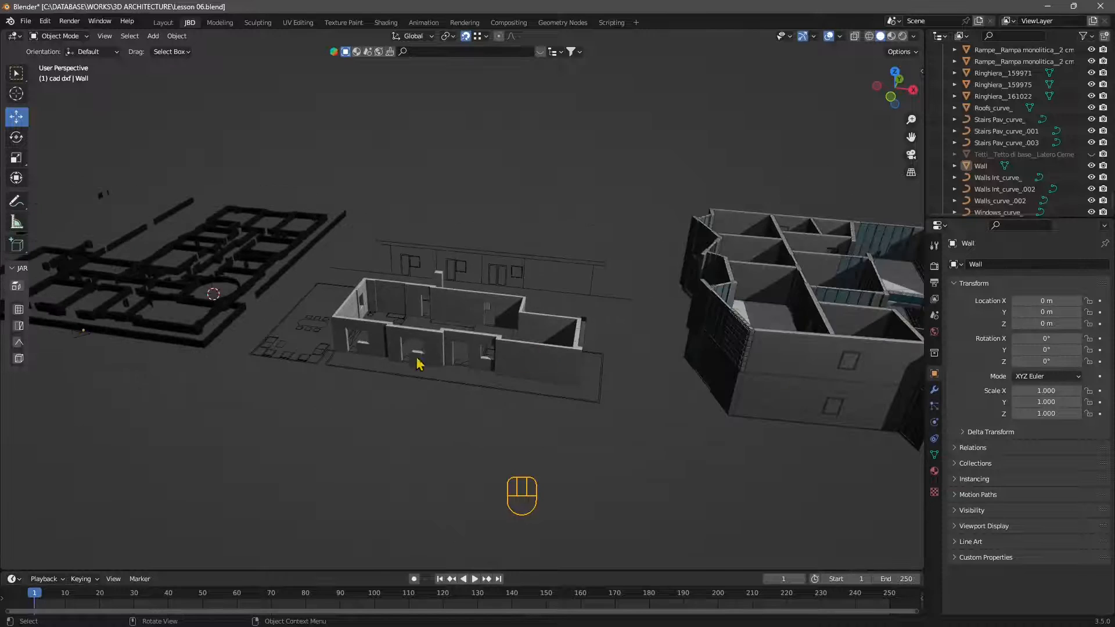
Step: Select the Wall mesh of the small house and examine its shape and openings
scroll(301, 407, up, 3)
middle_drag(301, 406, 423, 366)
scroll(359, 339, down, 2)
click(421, 352)
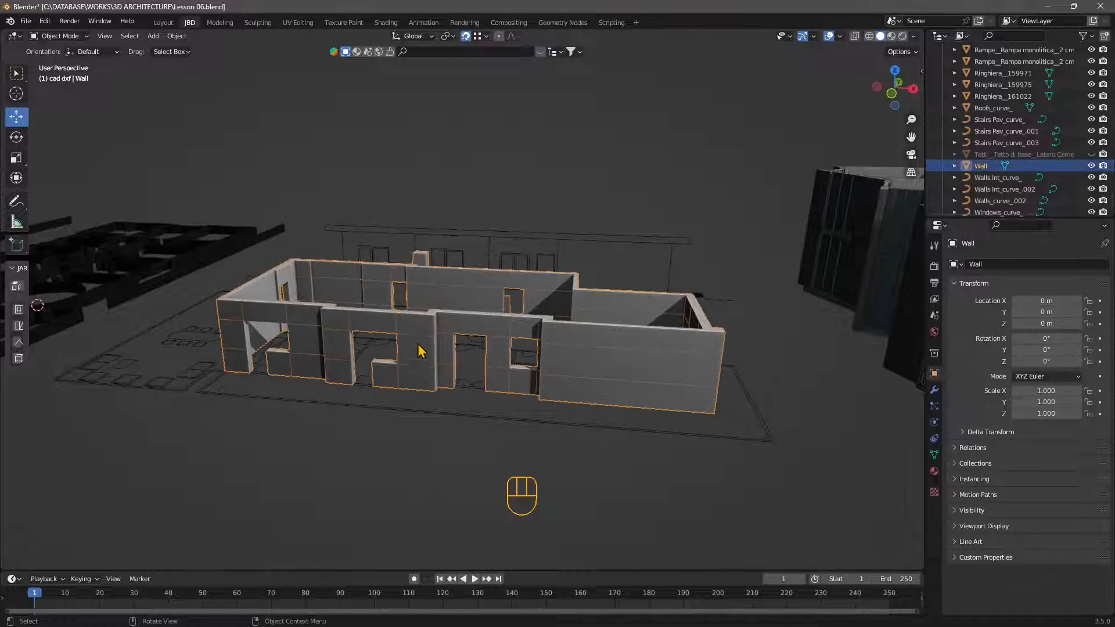
middle_drag(395, 413, 351, 372)
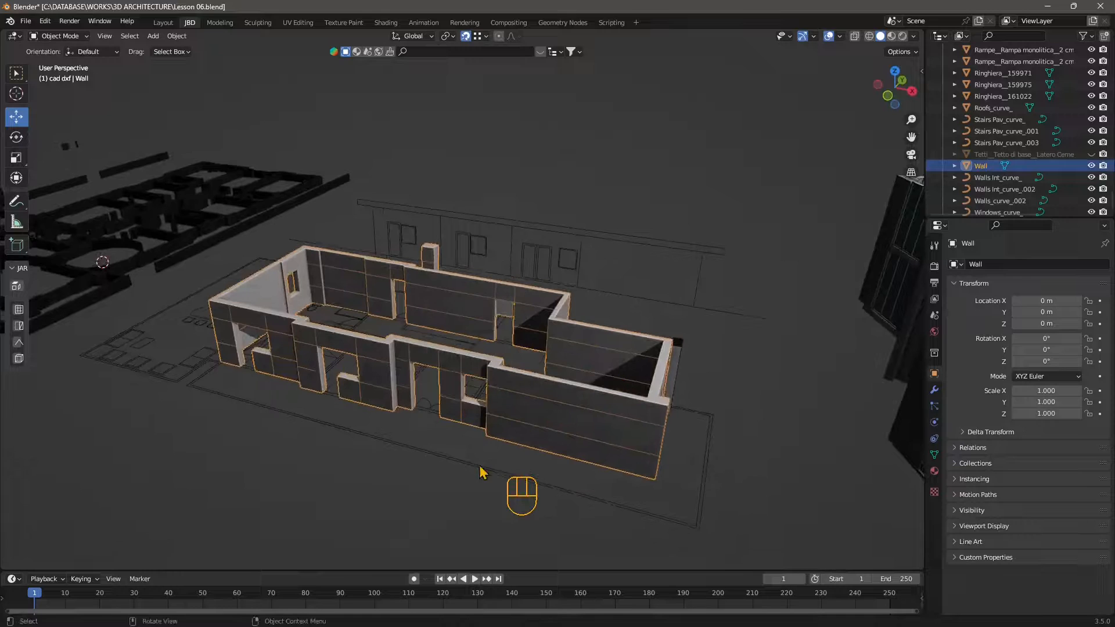
middle_drag(481, 472, 490, 473)
shift+middle_drag(259, 448, 269, 388)
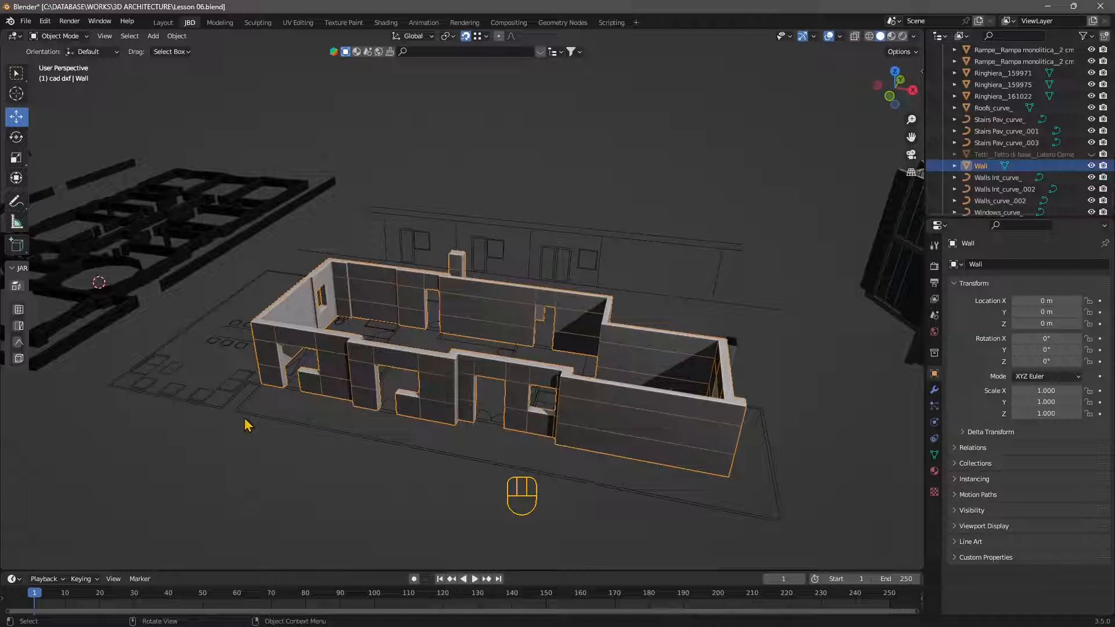
Step: Examine the separate CAD curves around the house by selecting the interiors, a chair and the railing outline
click(258, 416)
click(238, 382)
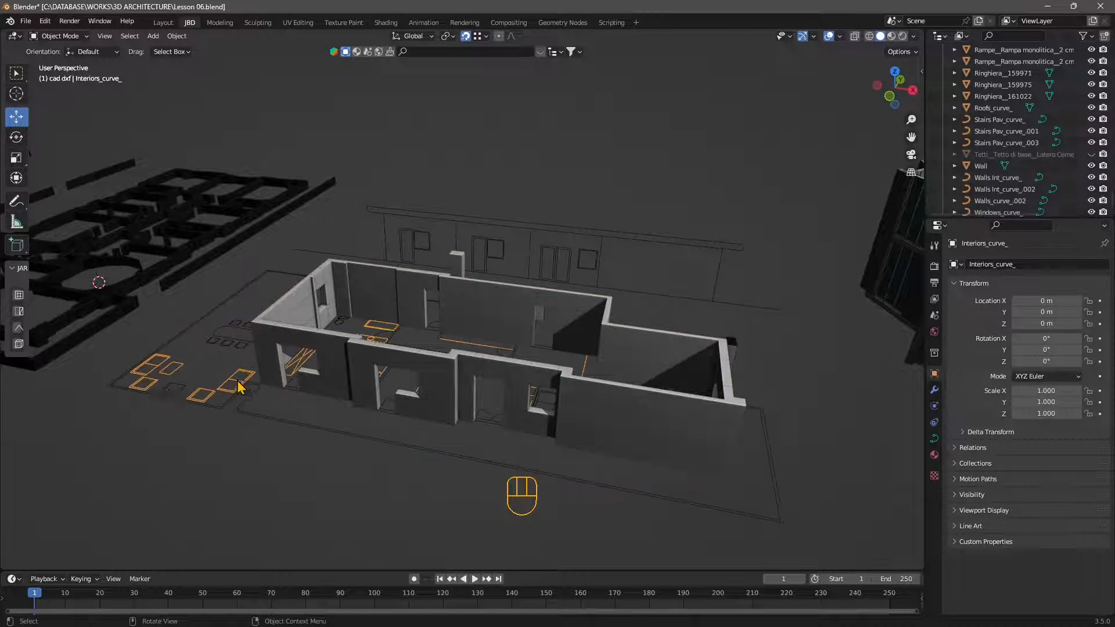
click(225, 340)
middle_drag(233, 401, 421, 379)
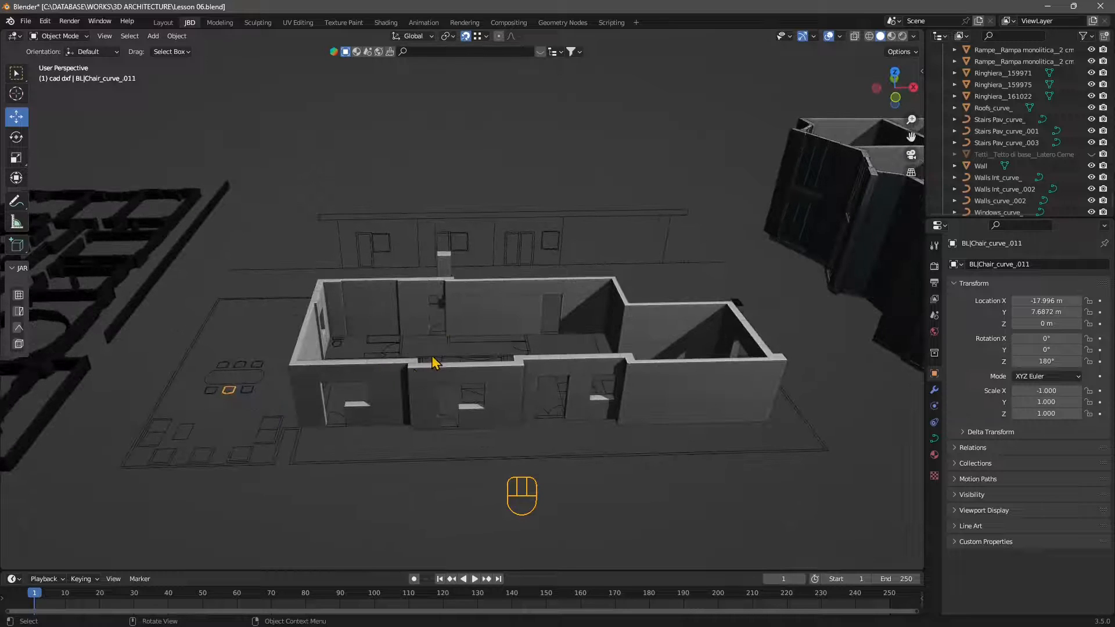
click(421, 409)
click(466, 463)
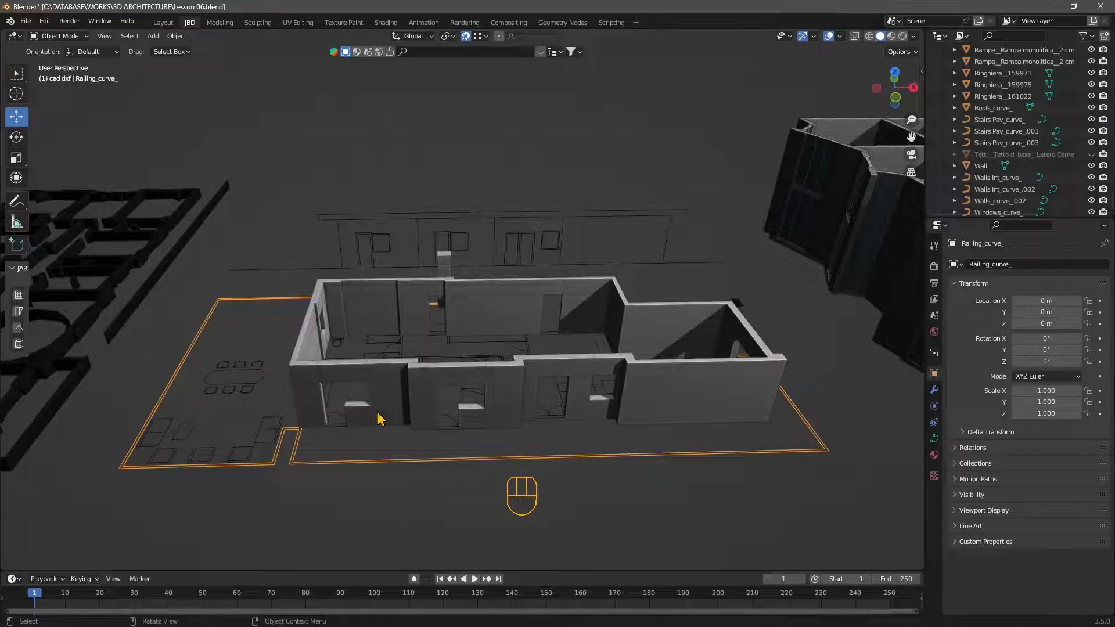
Step: Select the Wall mesh, enter Edit Mode and select the lower inner face of the end doorway's jamb
middle_drag(534, 437, 465, 393)
scroll(453, 396, up, 4)
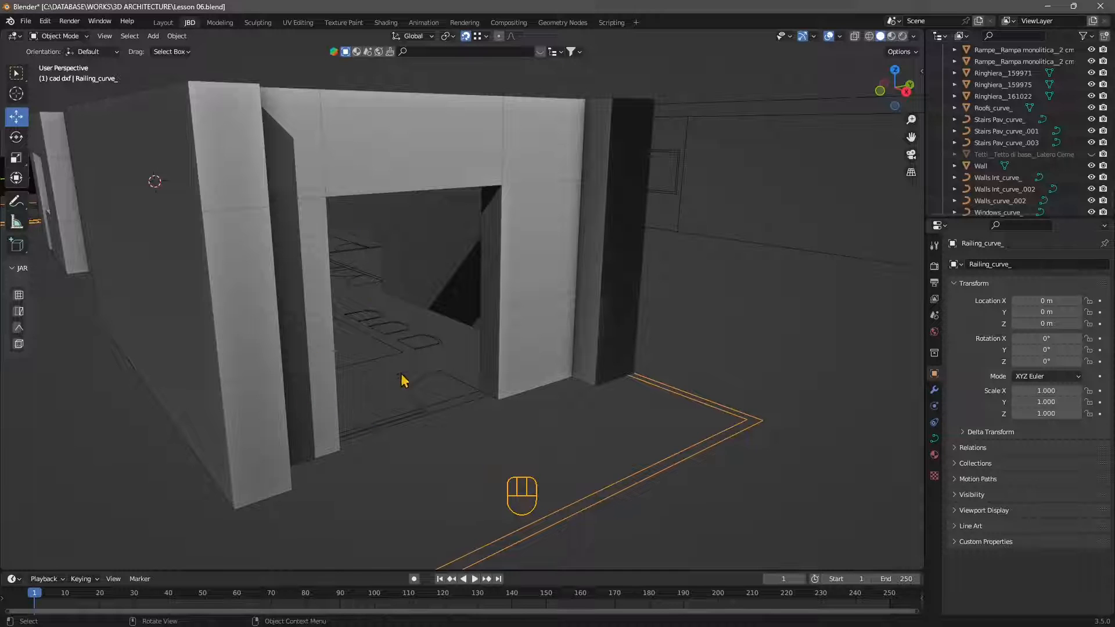
mouse_move(429, 406)
middle_down()
mouse_move(351, 441)
mouse_move(447, 401)
middle_up()
shift+middle_drag(447, 401, 373, 393)
click(314, 362)
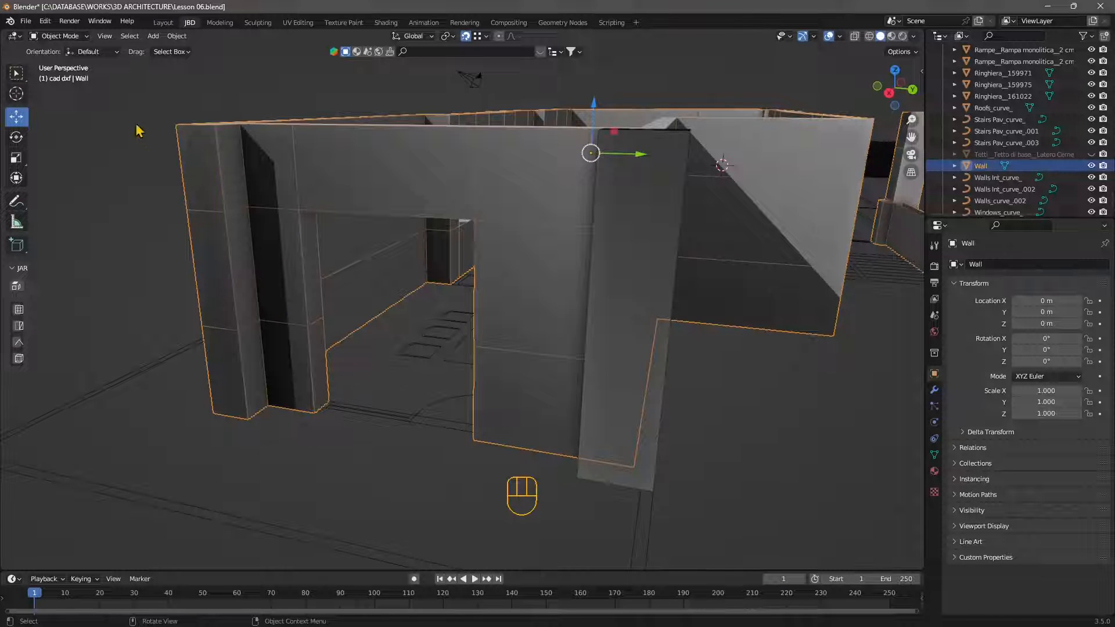
click(58, 36)
click(55, 57)
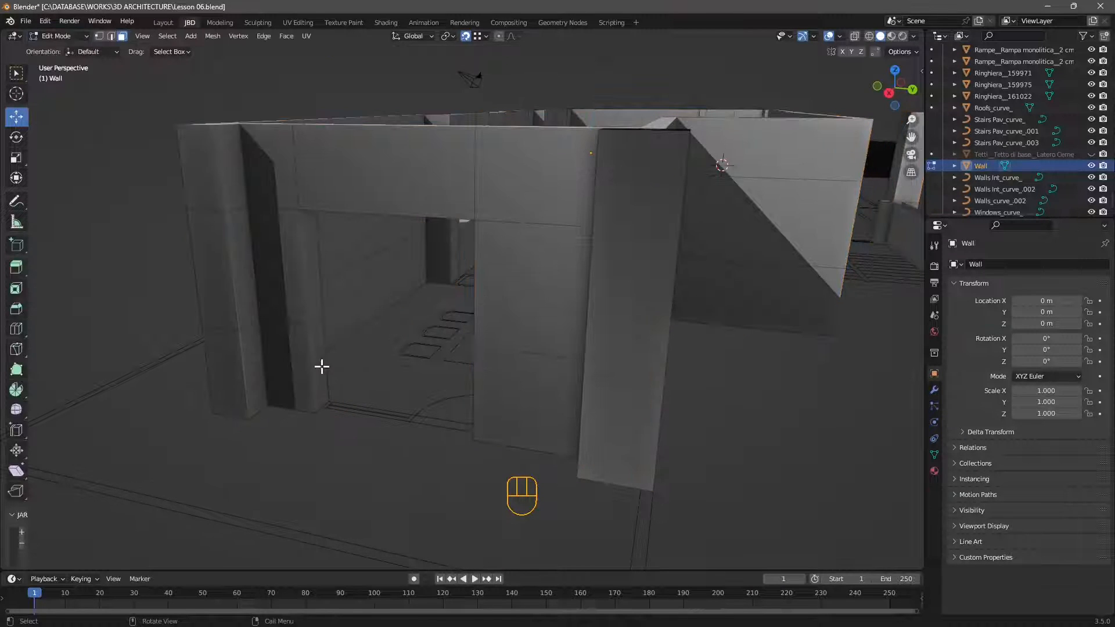
click(310, 347)
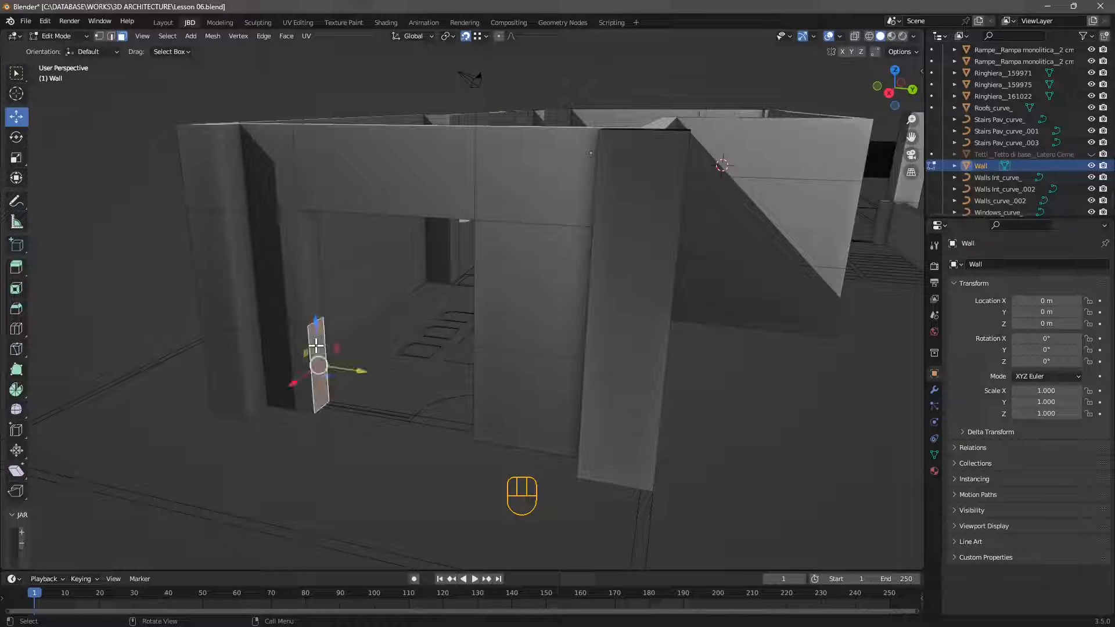
Step: Try moving the selected jamb face along the Y axis, undoing each move
click(465, 37)
drag(341, 370, 385, 375)
key(ctrl+z)
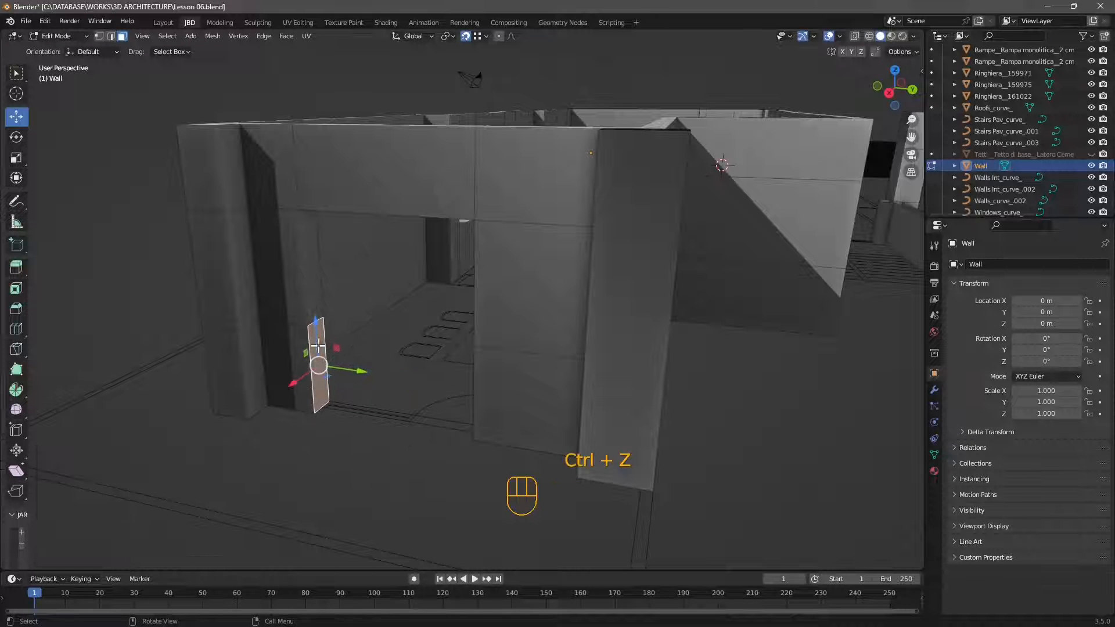
drag(349, 374, 357, 357)
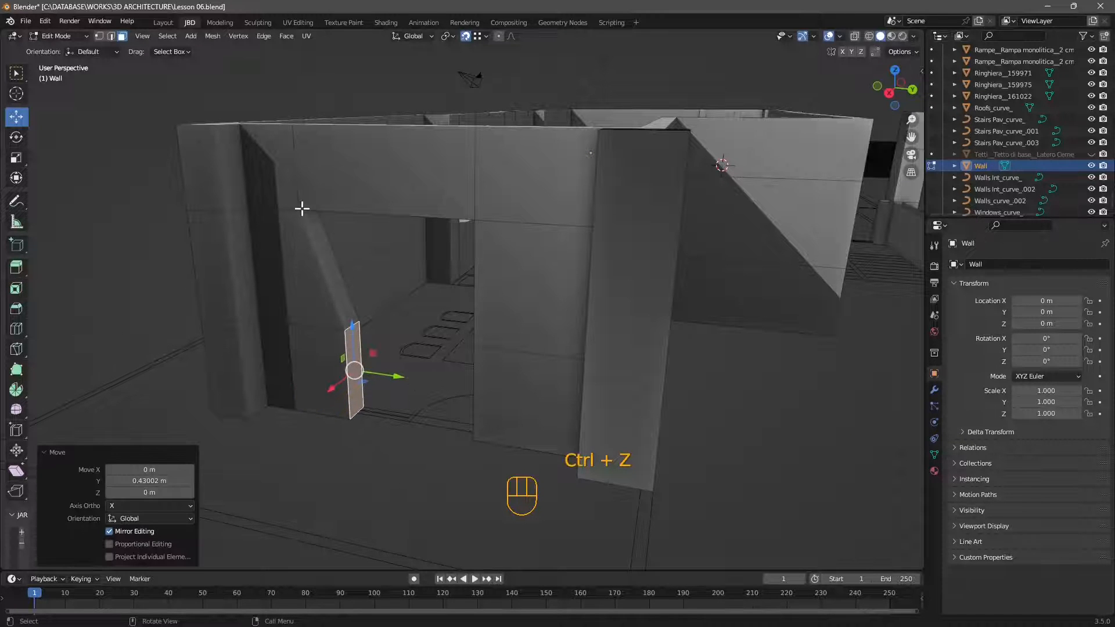
key(ctrl+z)
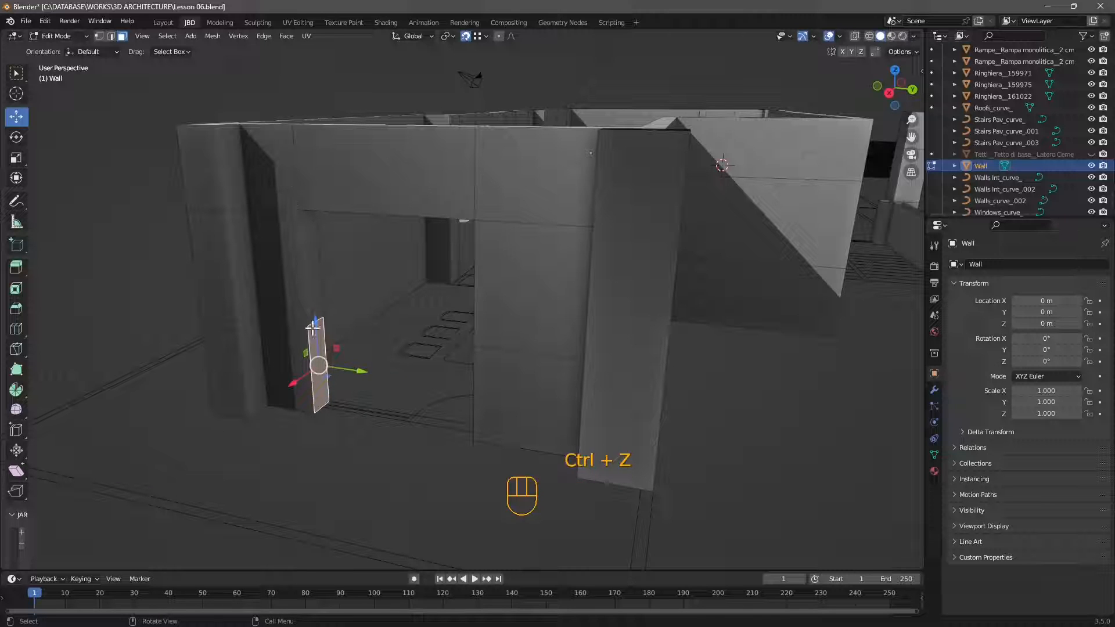
Step: Extrude the selected doorway jamb face 1 m along its normal
click(17, 267)
drag(359, 372, 405, 428)
scroll(404, 432, down, 6)
middle_drag(403, 434, 488, 383)
scroll(572, 274, up, 4)
shift+middle_drag(571, 274, 439, 223)
scroll(440, 223, up, 3)
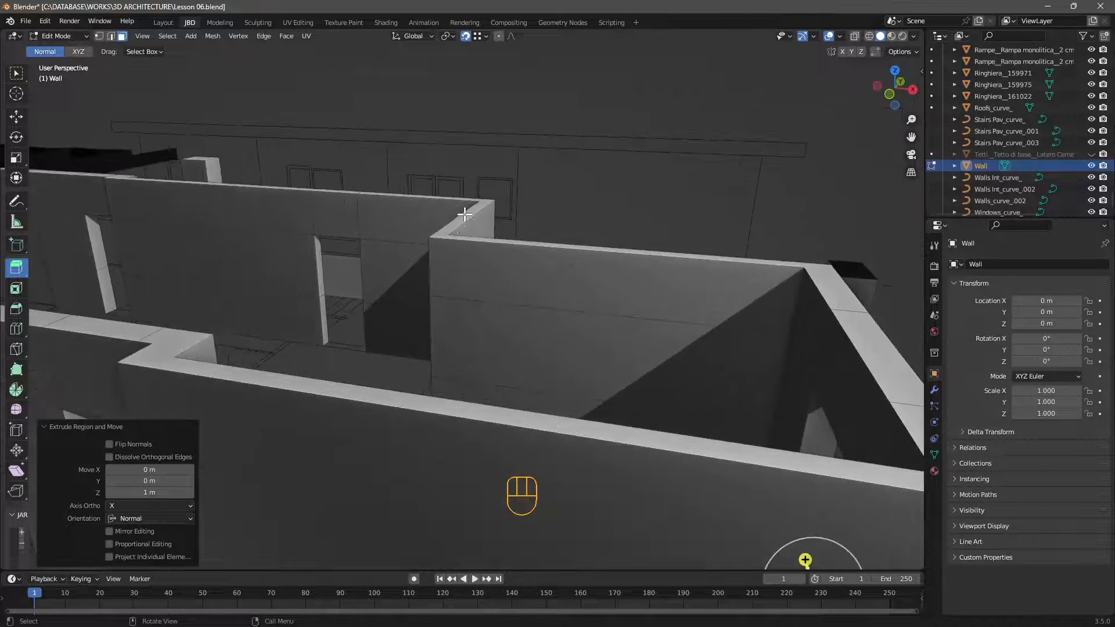
Step: Check the wall geometry, finish editing the mesh and return to Object Mode
click(464, 214)
scroll(482, 215, up, 3)
drag(601, 146, 513, 104)
scroll(604, 219, down, 5)
scroll(555, 232, down, 3)
shift+middle_drag(372, 255, 557, 239)
middle_drag(557, 239, 573, 271)
scroll(575, 271, down, 3)
middle_drag(371, 293, 443, 321)
click(49, 37)
click(54, 49)
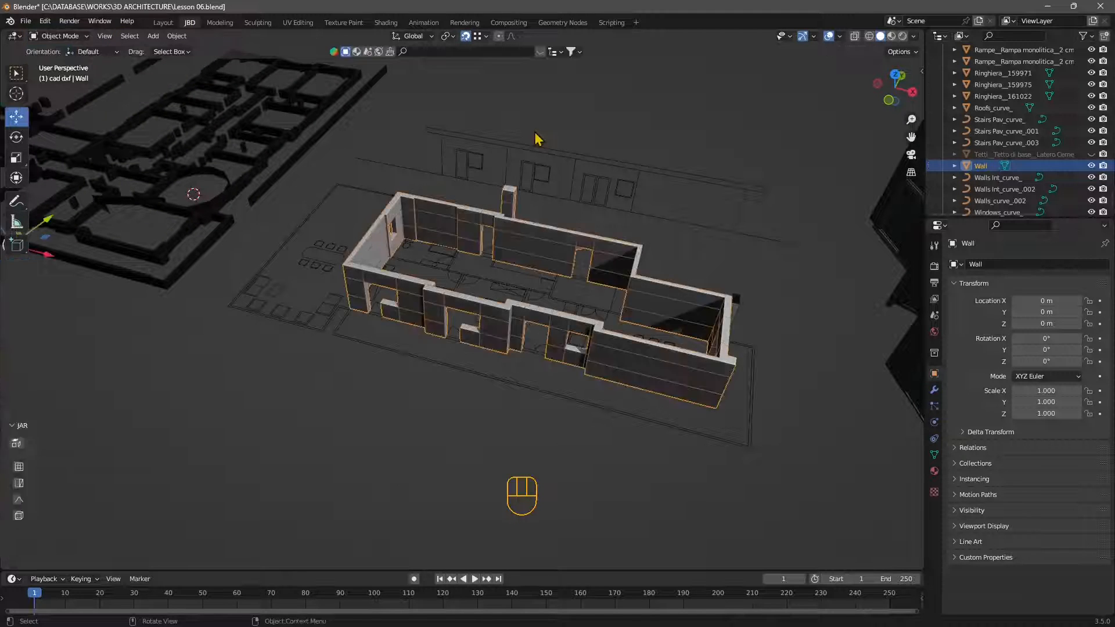
Step: Examine the elevation drawing's door curves and the outdoor furniture curves of the CAD plan
click(577, 185)
click(576, 184)
click(537, 183)
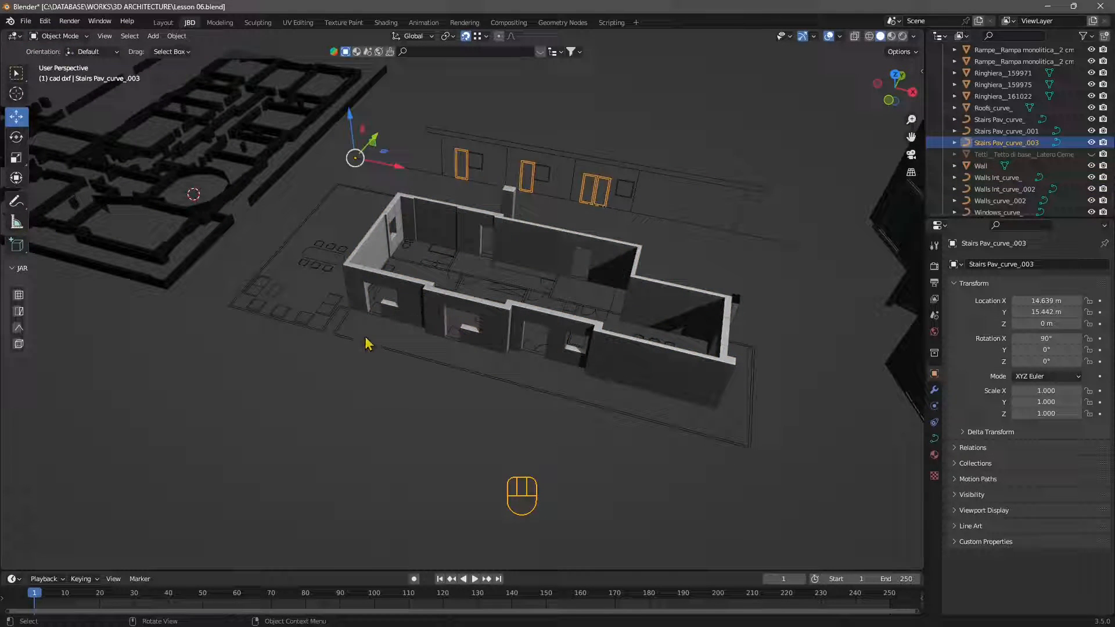
click(290, 294)
click(316, 262)
click(532, 175)
click(483, 435)
middle_drag(483, 434, 514, 238)
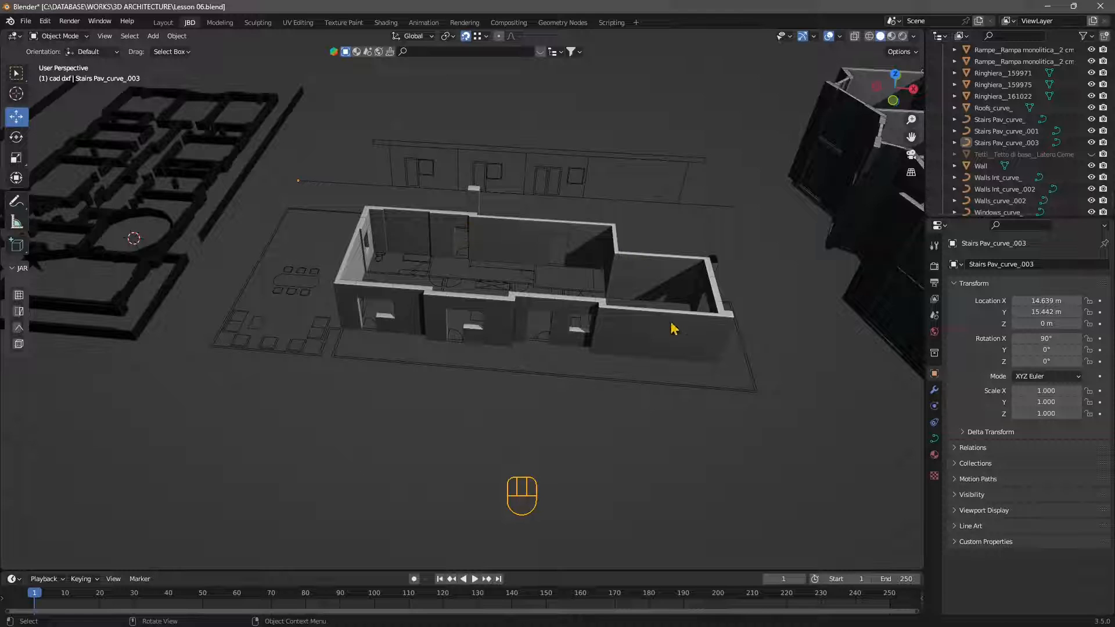
Step: Compare the three models and examine the extruded floor plan path179 as a single object
scroll(622, 355, down, 6)
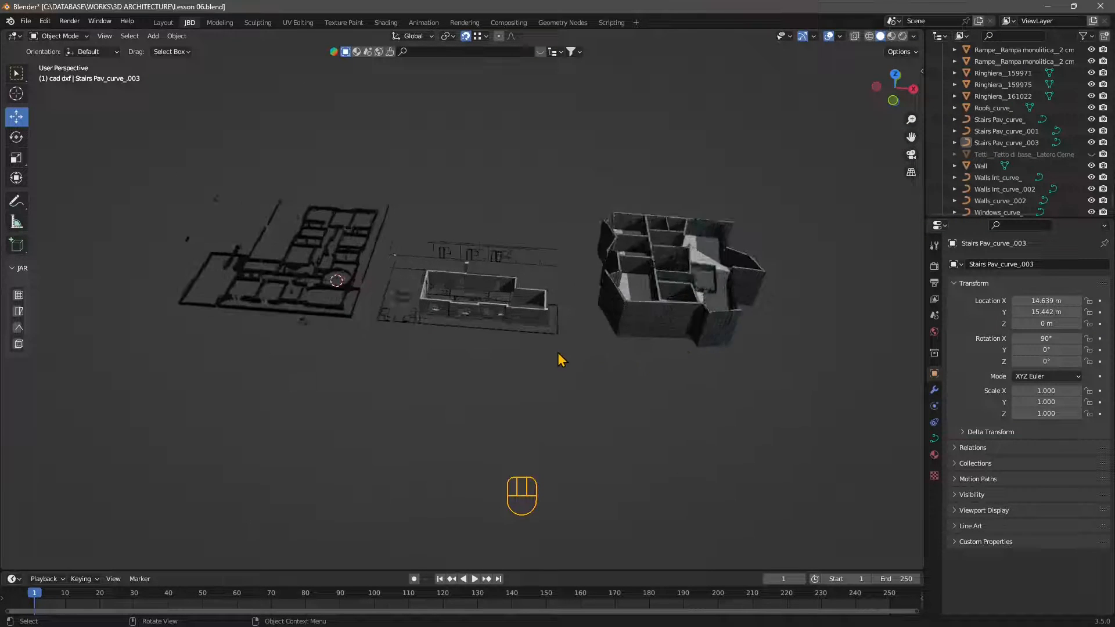
scroll(559, 353, up, 5)
middle_drag(558, 353, 522, 374)
scroll(546, 330, up, 2)
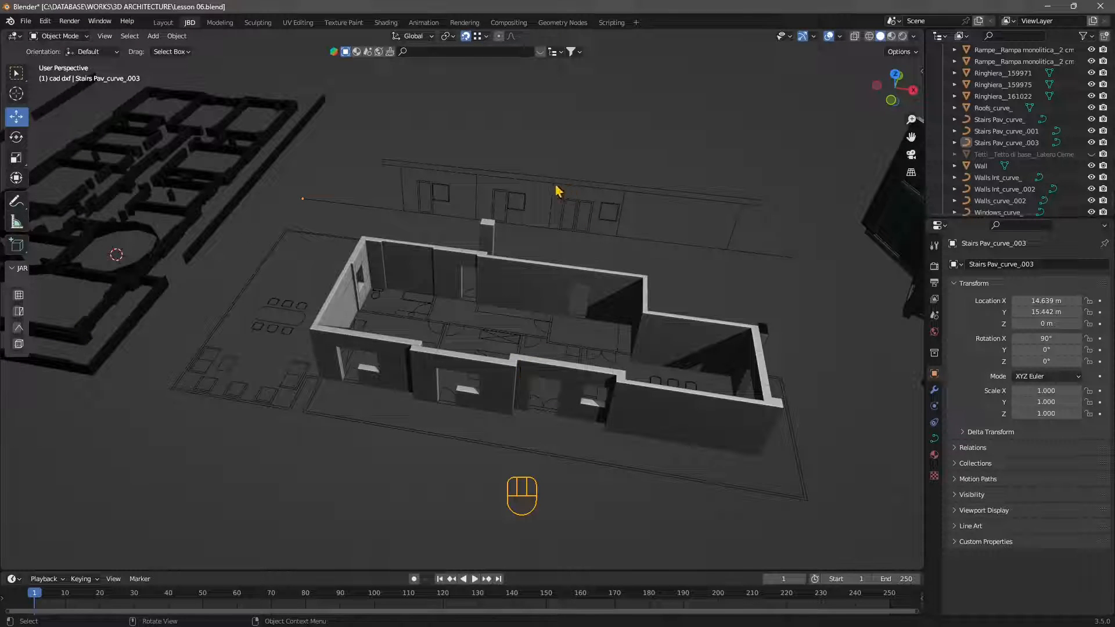
scroll(549, 197, down, 2)
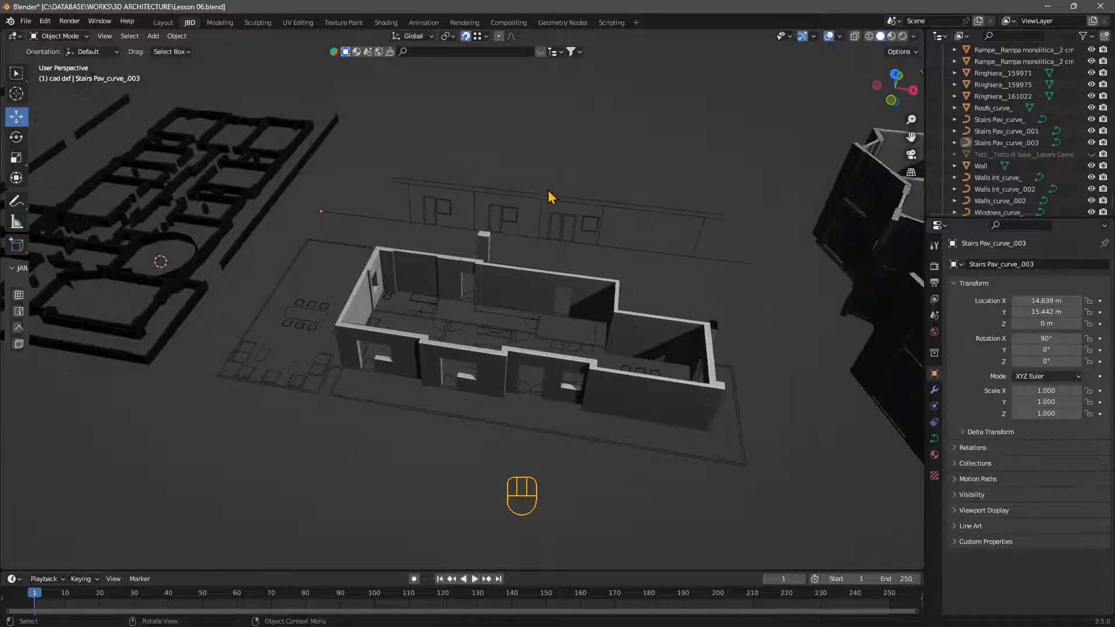
scroll(551, 197, down, 2)
middle_drag(536, 260, 542, 243)
click(294, 267)
middle_drag(342, 340, 379, 363)
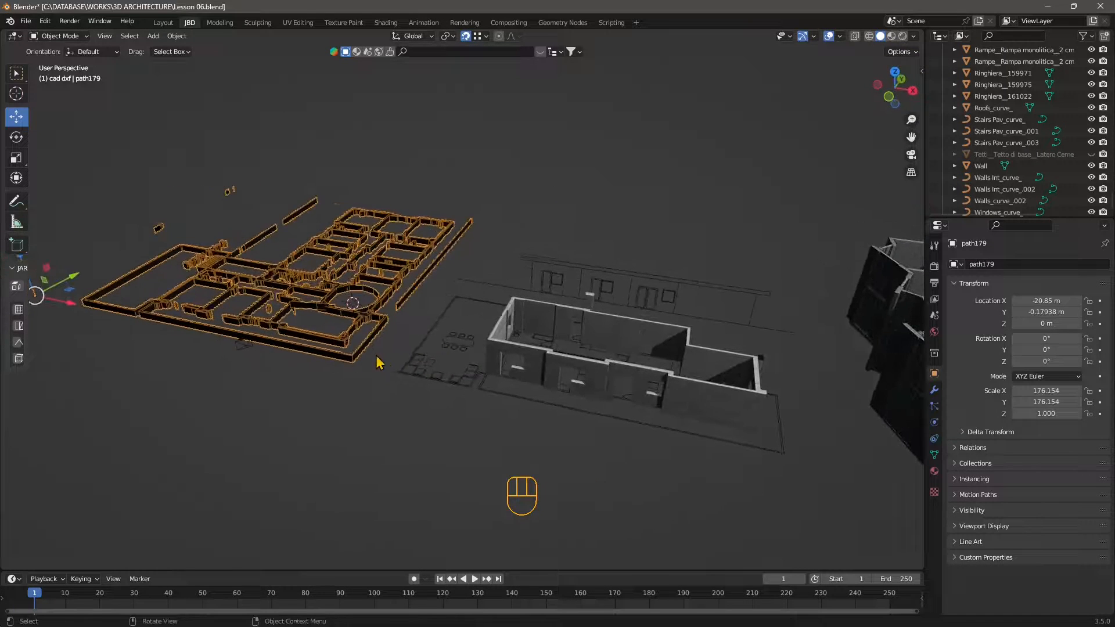
click(337, 386)
middle_drag(296, 329, 269, 316)
shift+middle_drag(301, 355, 379, 369)
middle_drag(360, 367, 351, 344)
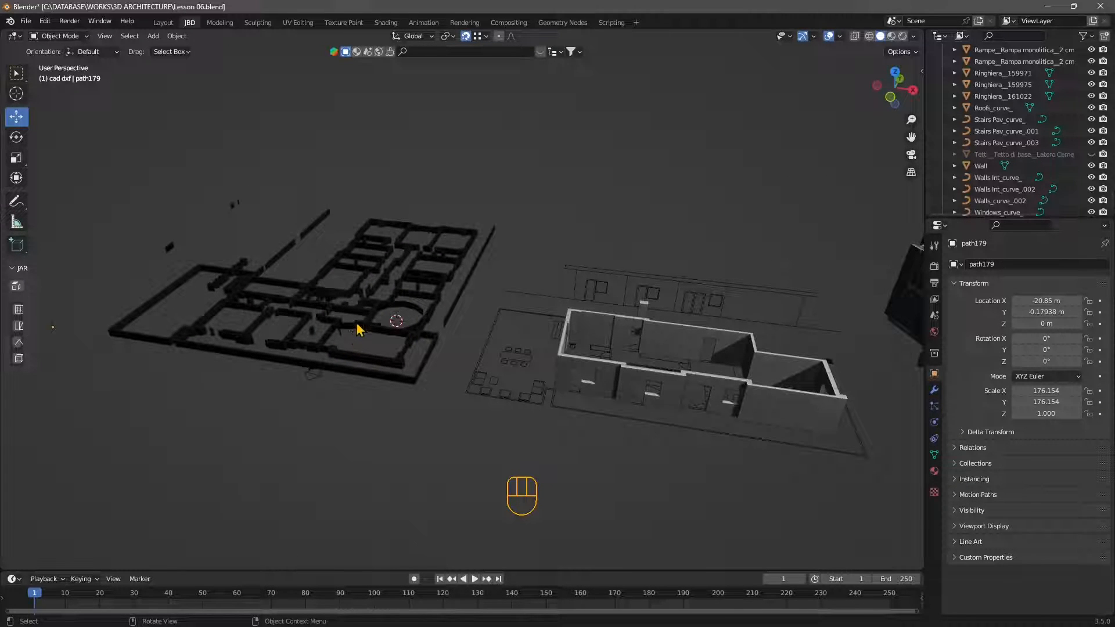
click(355, 325)
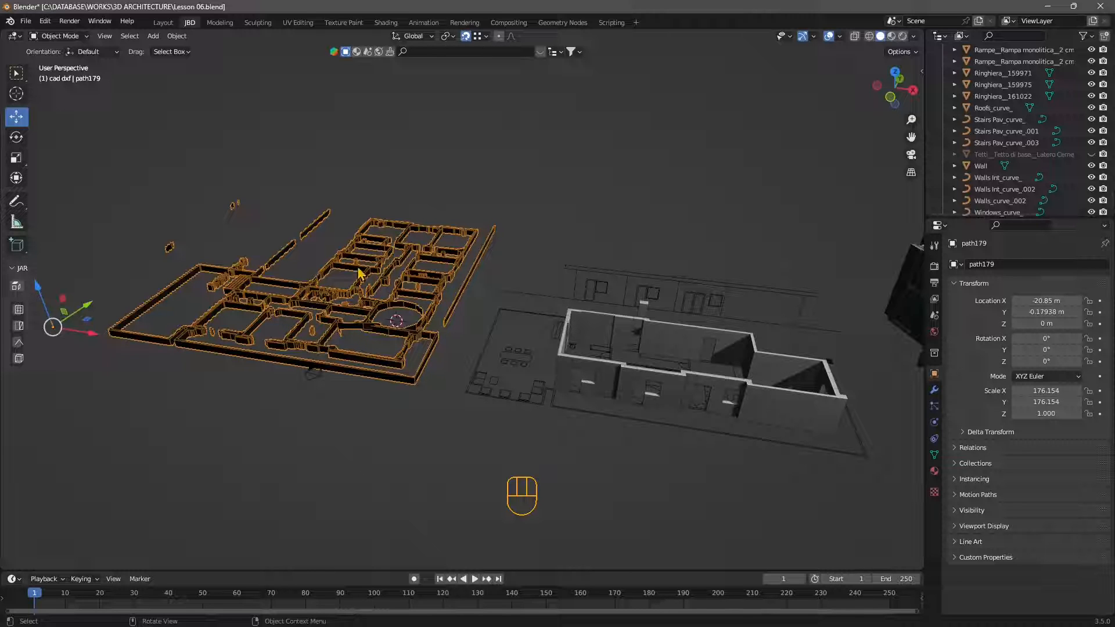
click(307, 256)
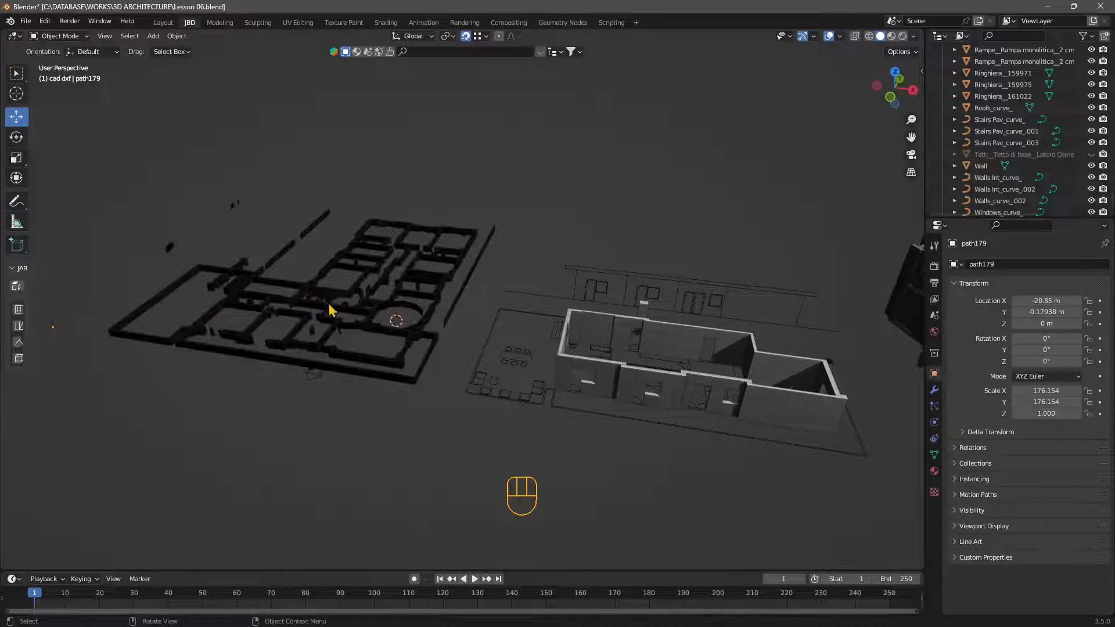
click(359, 369)
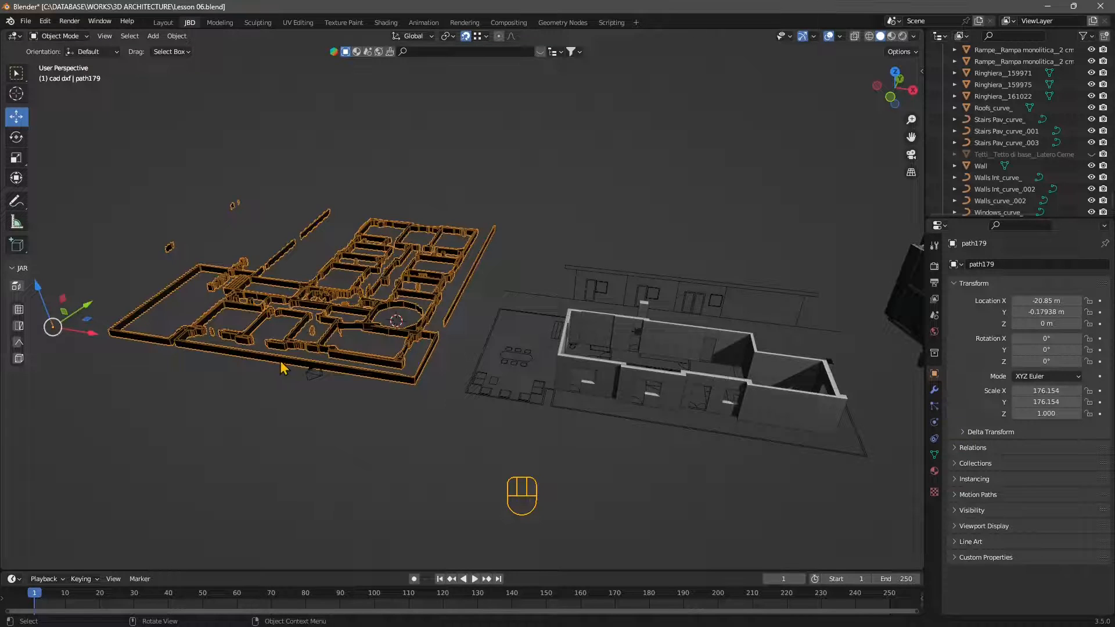
Step: Examine the railing outline and the Wall mesh built over the CAD plan
middle_drag(508, 385, 499, 424)
click(498, 424)
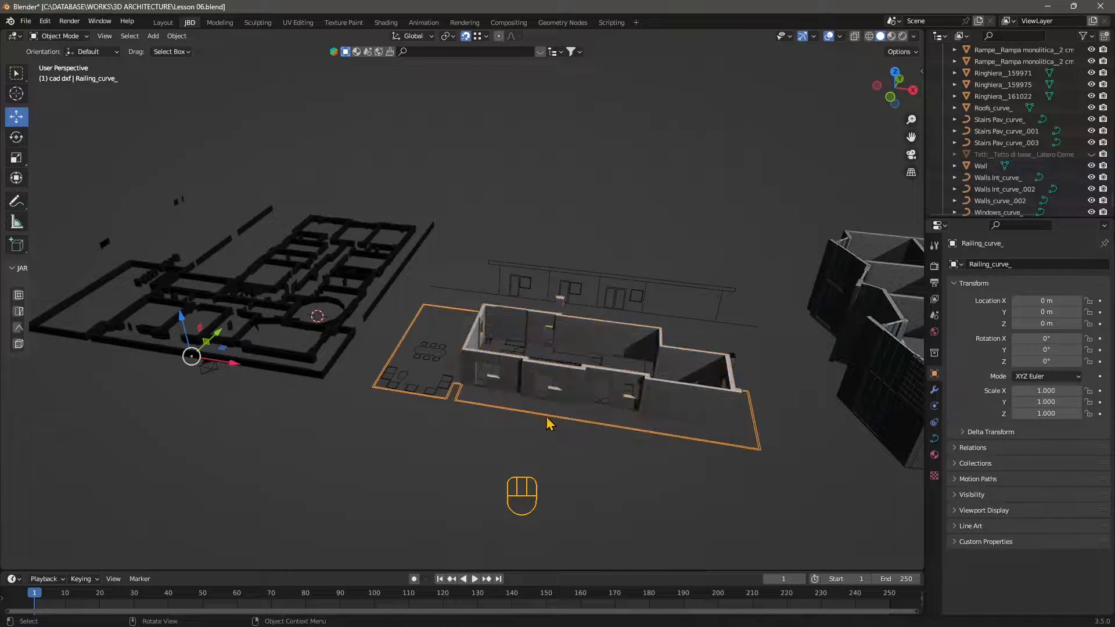
click(445, 386)
middle_drag(445, 386, 526, 278)
click(524, 325)
click(585, 318)
middle_drag(585, 318, 615, 404)
click(615, 404)
scroll(573, 395, up, 2)
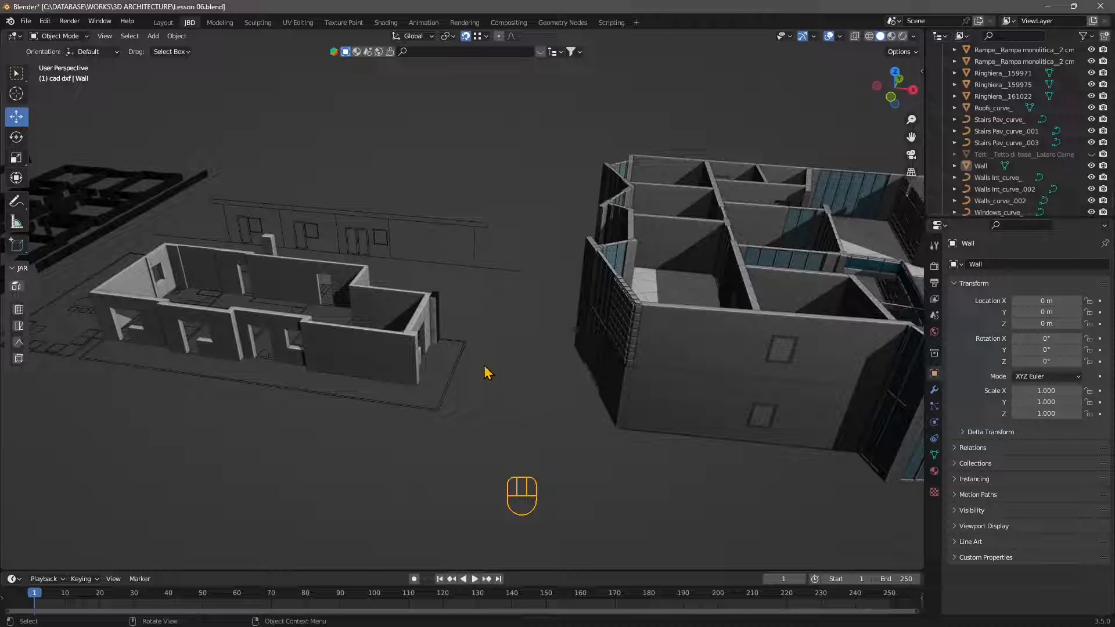
Step: Examine the exterior walls and facade elements of the two-storey building by selecting them individually
middle_drag(486, 361, 515, 337)
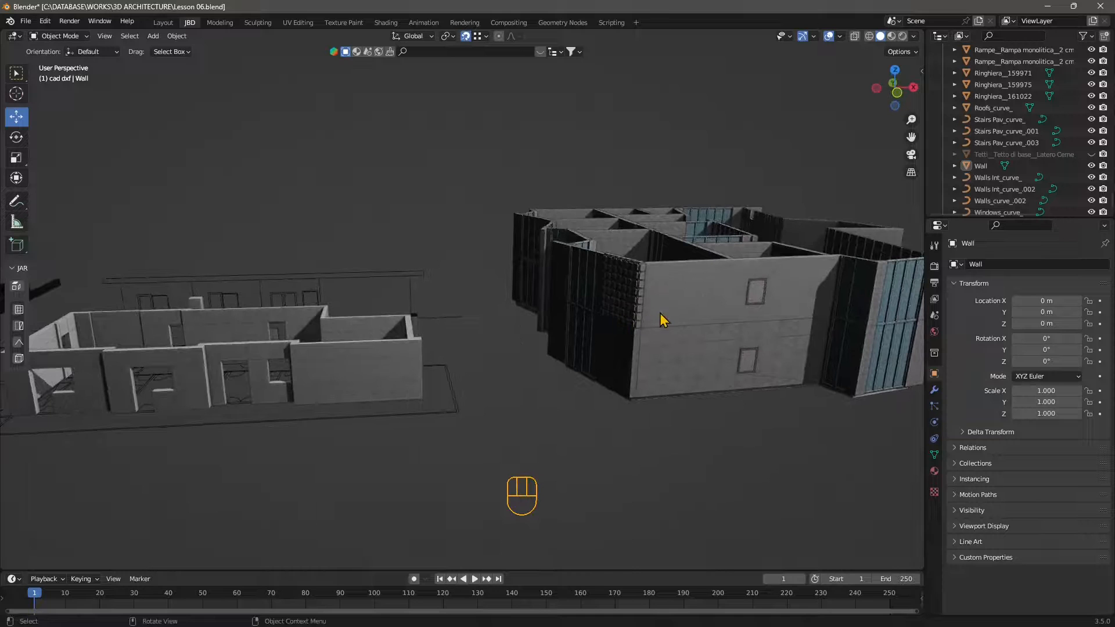
click(592, 296)
click(574, 258)
click(618, 243)
click(656, 239)
click(725, 216)
click(778, 304)
click(725, 378)
click(885, 347)
click(865, 277)
click(862, 273)
click(898, 264)
click(901, 290)
middle_drag(746, 279, 746, 311)
click(808, 224)
middle_drag(808, 224, 726, 279)
shift+middle_drag(726, 279, 548, 206)
Step: Examine the individual blue glass panels and the adjoining 30 cm wall beside the staircase
scroll(552, 261, up, 3)
middle_drag(566, 343, 481, 378)
click(529, 241)
click(563, 240)
click(595, 235)
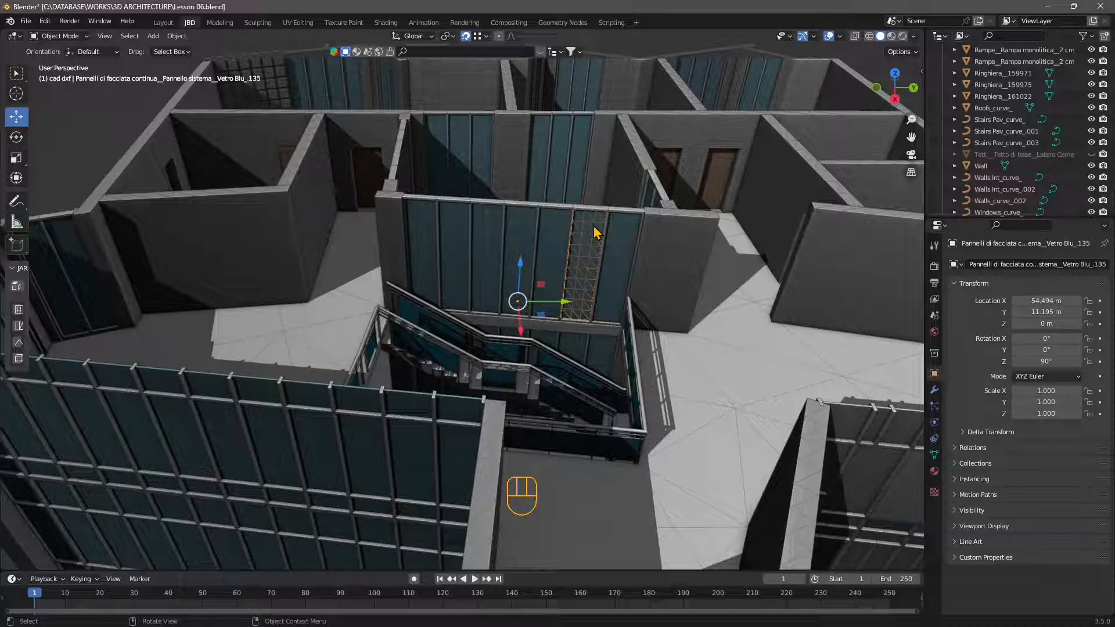
click(623, 238)
click(643, 231)
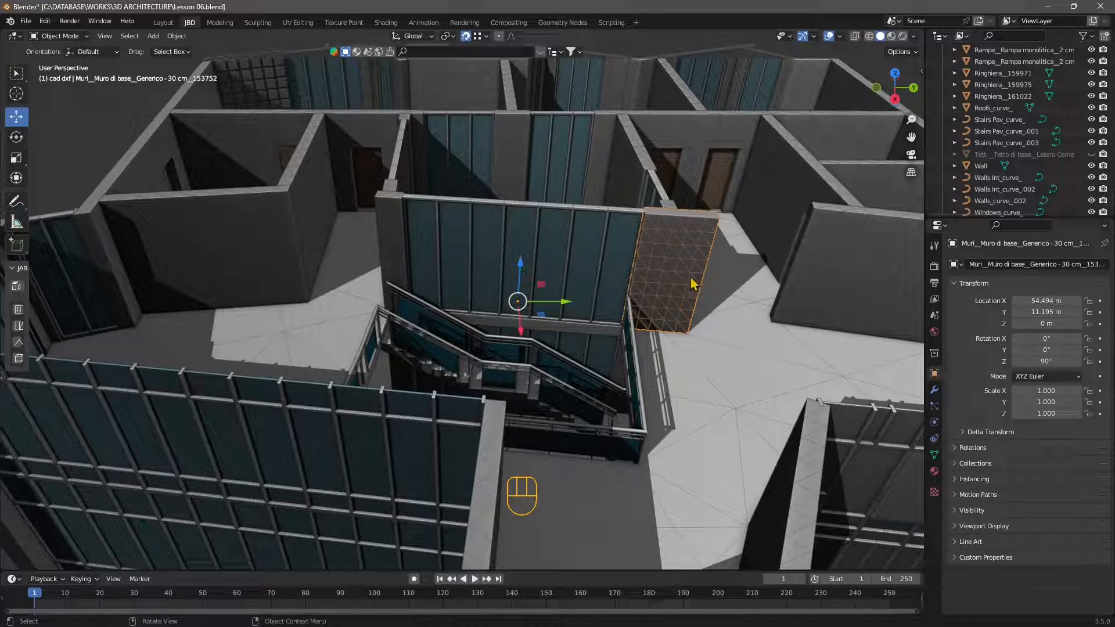
click(598, 259)
click(514, 261)
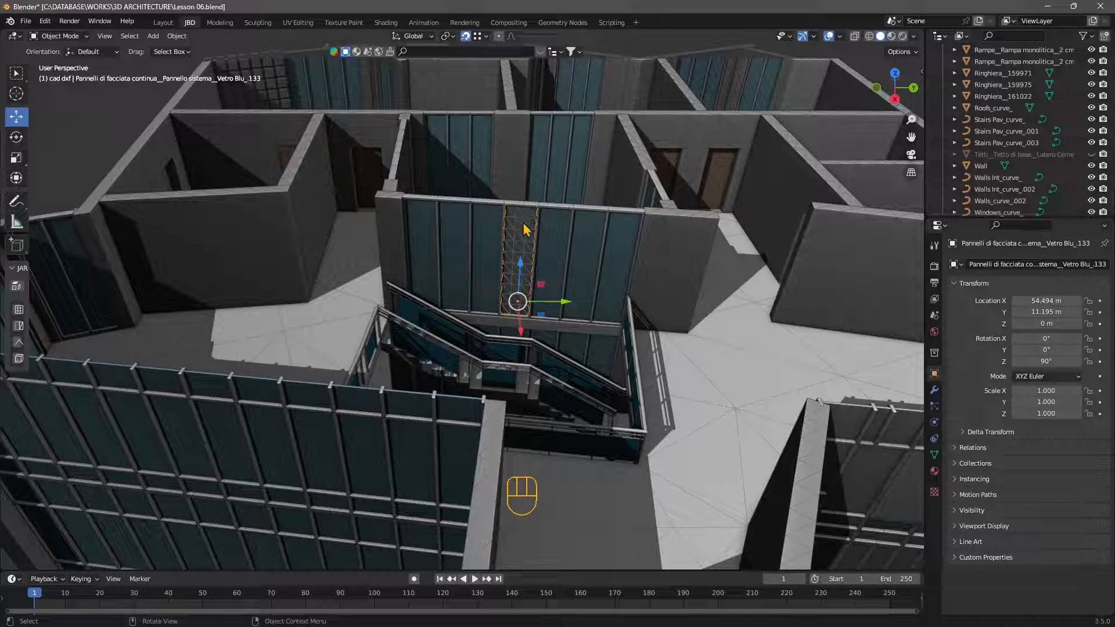
Step: Examine the two-storey building's interior walls and its front walls with window openings as separate objects
scroll(541, 290, down, 5)
middle_drag(541, 291, 478, 347)
scroll(528, 308, up, 3)
click(544, 285)
middle_drag(540, 405, 528, 355)
click(212, 347)
scroll(590, 423, down, 4)
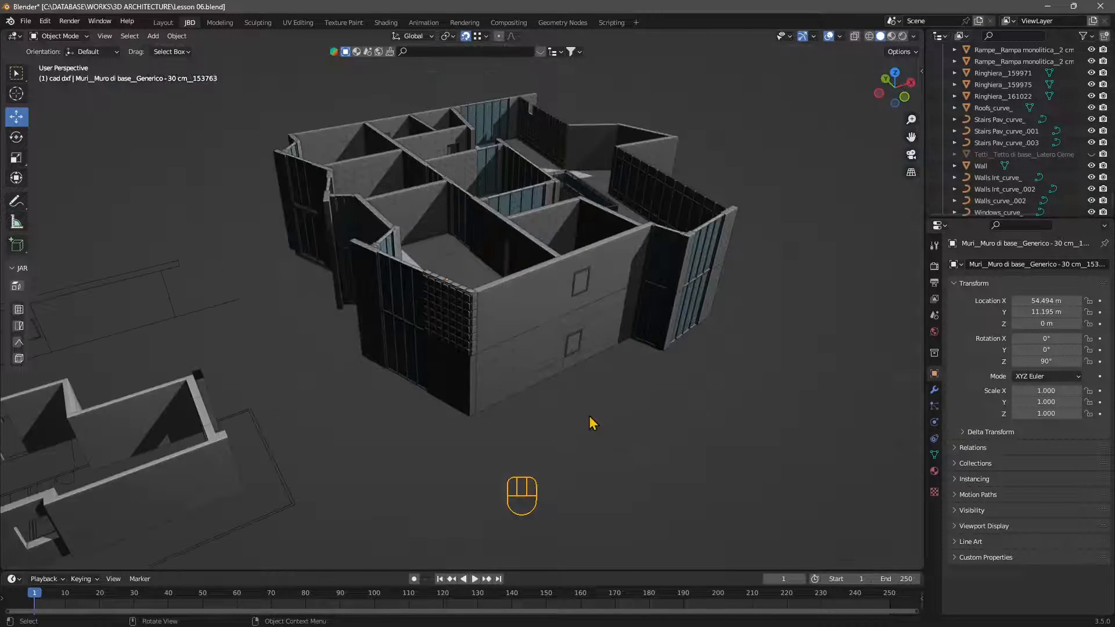
middle_drag(505, 336, 525, 296)
click(517, 278)
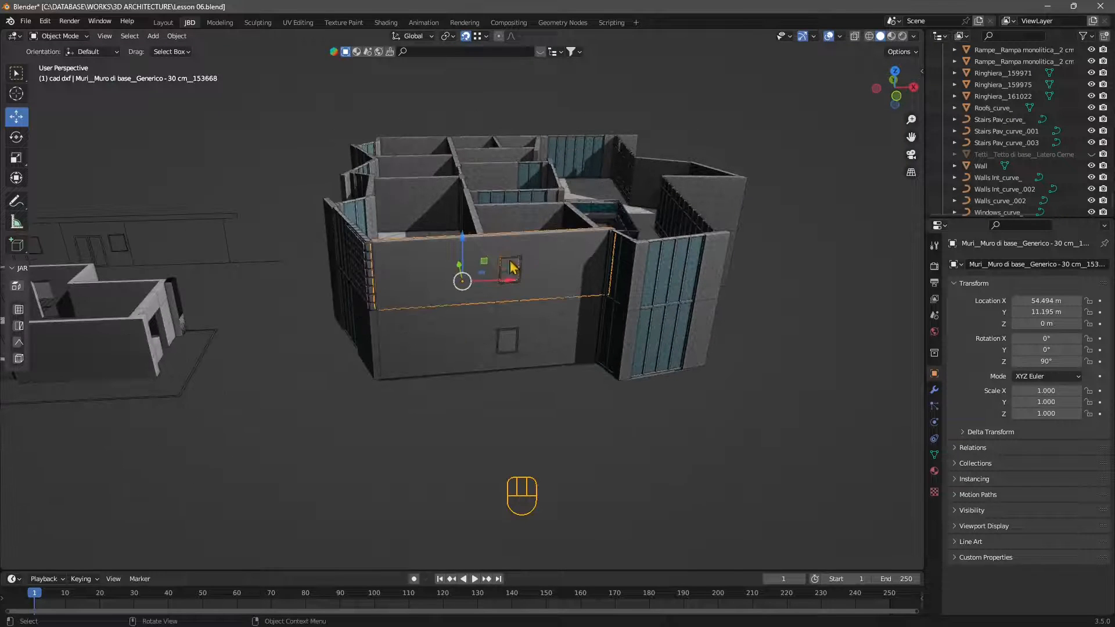
click(441, 356)
Step: Compare a facade mullion of the two-storey building with the single-object floor plan path179
middle_drag(324, 388, 533, 400)
scroll(563, 392, down, 3)
click(564, 391)
mouse_move(533, 399)
middle_down()
mouse_move(522, 400)
mouse_move(546, 417)
middle_up()
middle_drag(442, 408, 487, 406)
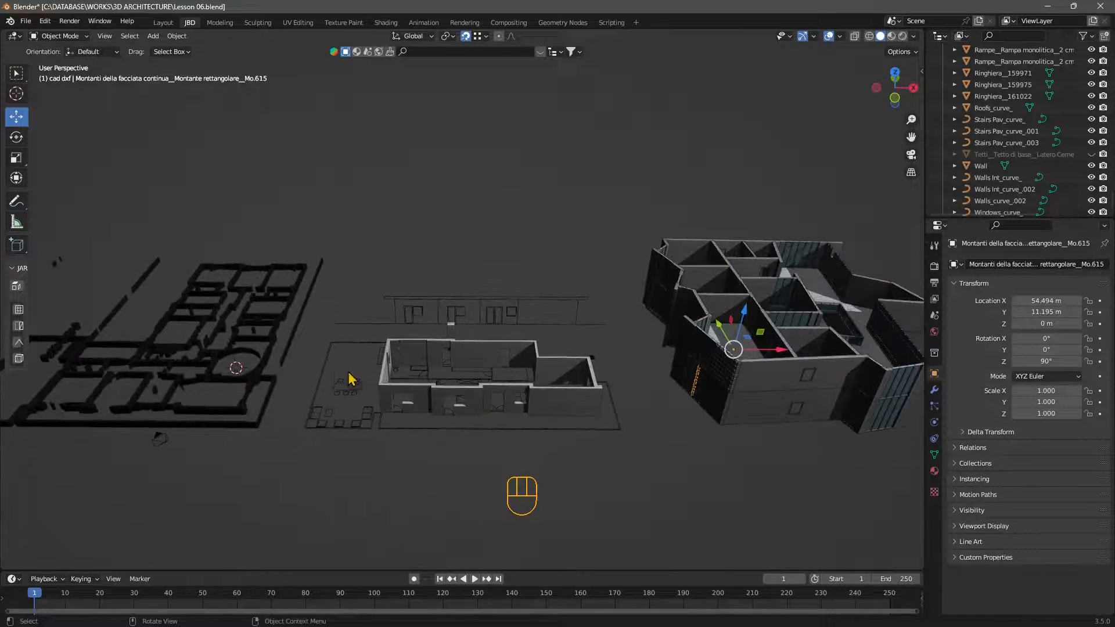
click(265, 349)
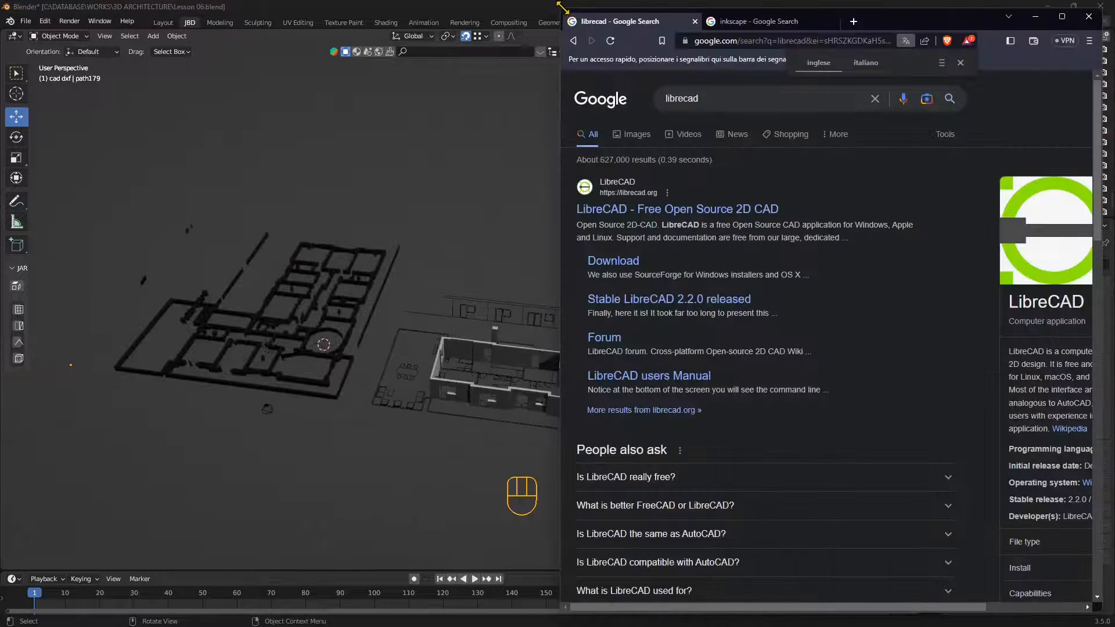
Step: Switch to the web browser and view the search results for LibreCAD and Inkscape
drag(562, 8, 198, 86)
drag(579, 108, 539, 62)
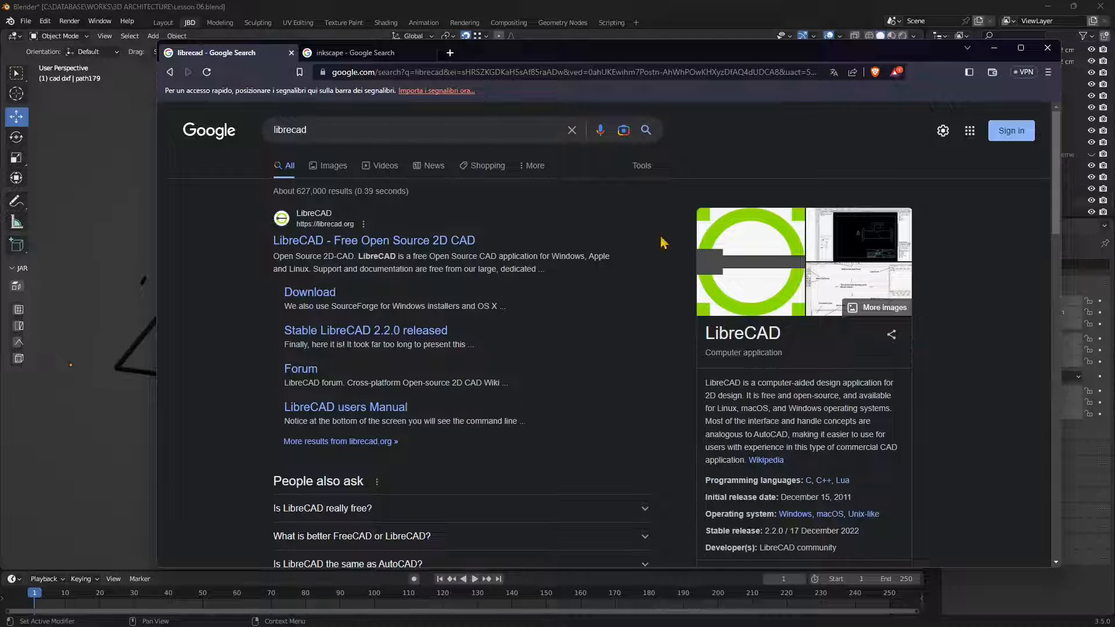
click(347, 56)
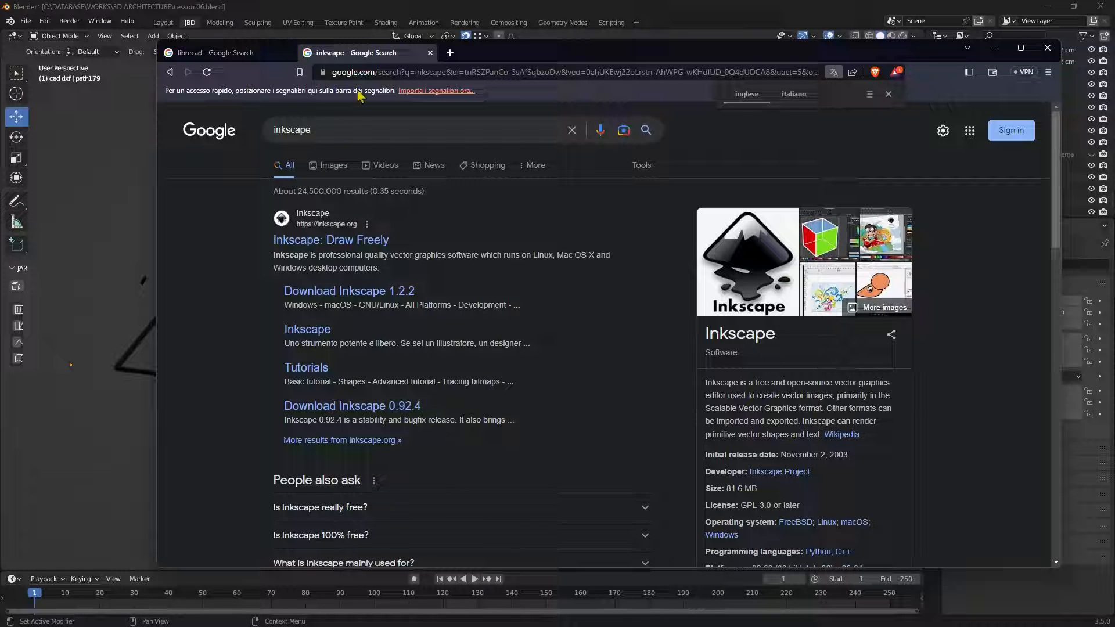
Step: Duplicate the Inkscape search page and search Google for blenderbim in the copy
right_click(379, 57)
click(410, 150)
click(346, 134)
drag(347, 134, 216, 115)
text(enderbim)
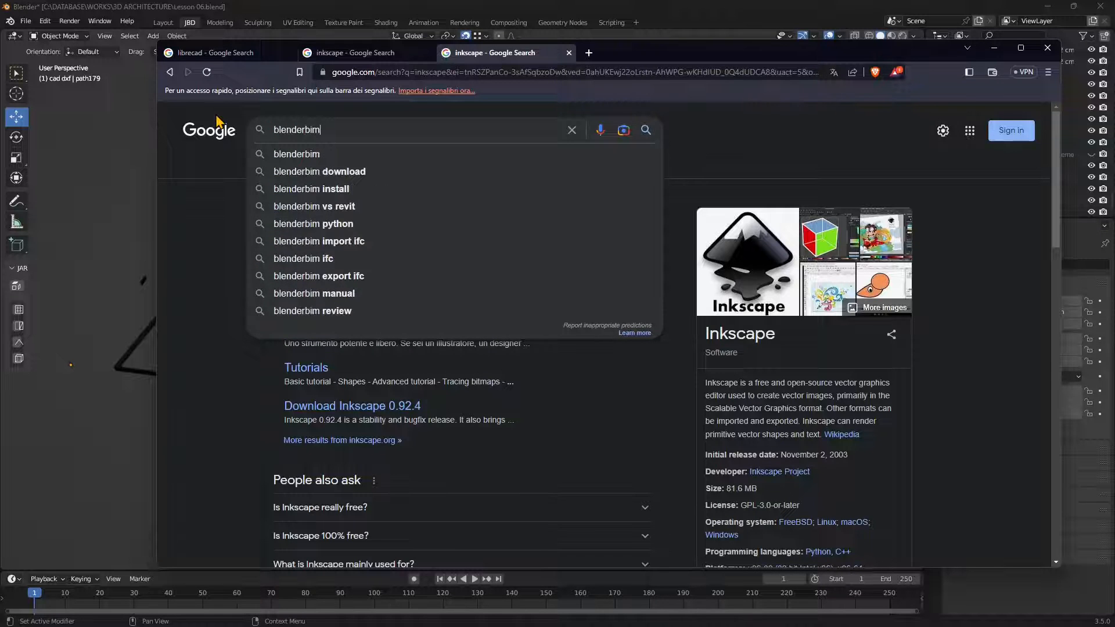
key(Return)
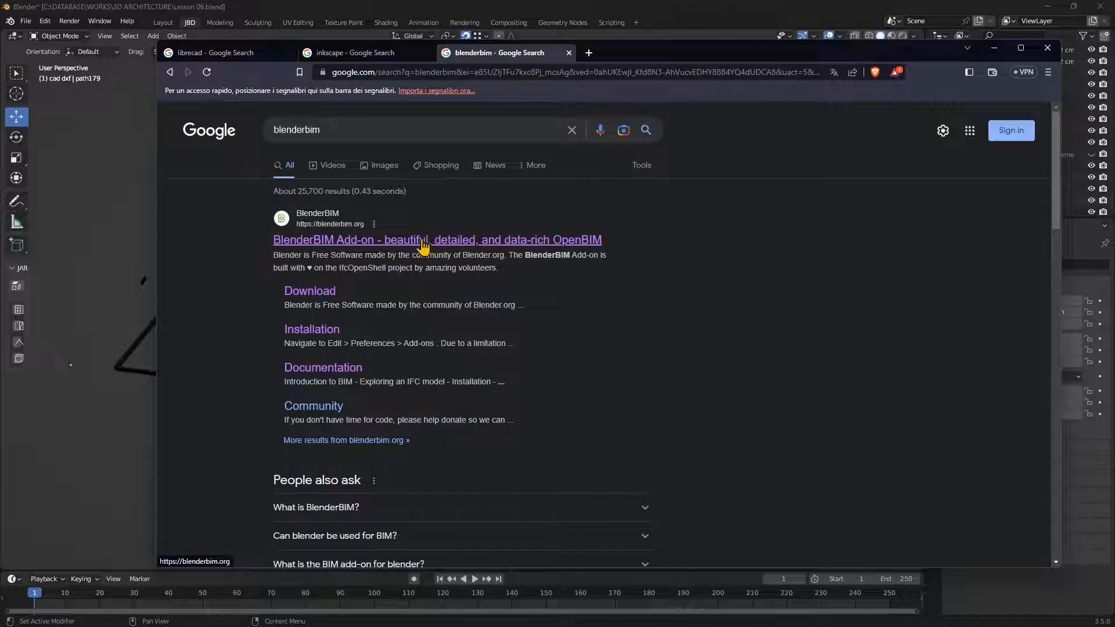
Step: Open the BlenderBIM Add-on website from the results, highlight BIM in its title and look through the home page
click(320, 243)
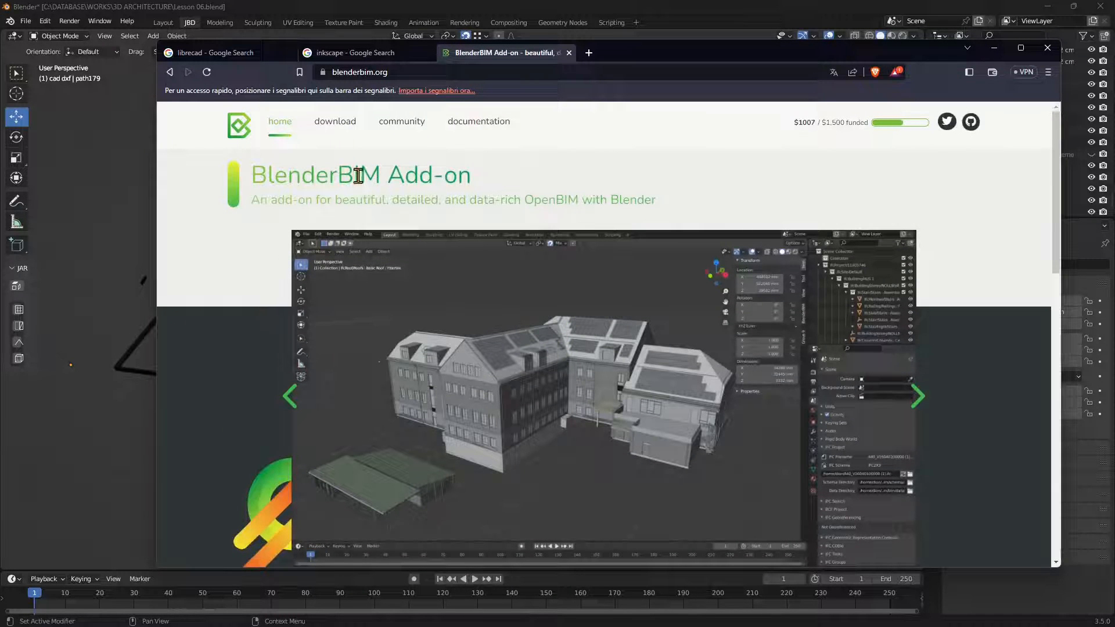
drag(344, 175, 381, 175)
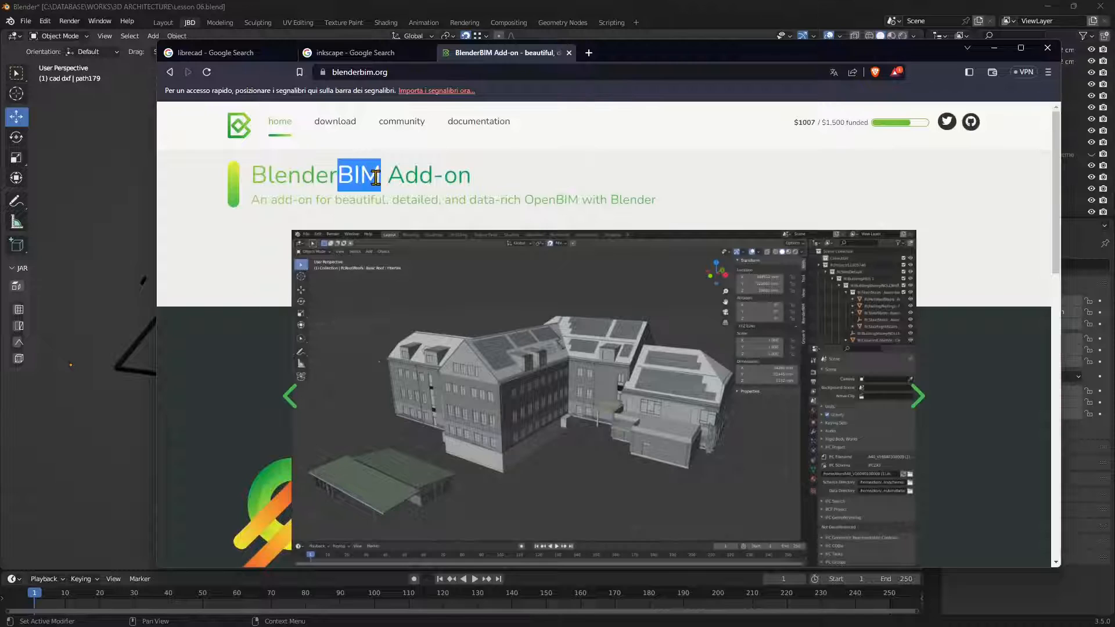
scroll(433, 389, down, 2)
scroll(433, 389, down, 12)
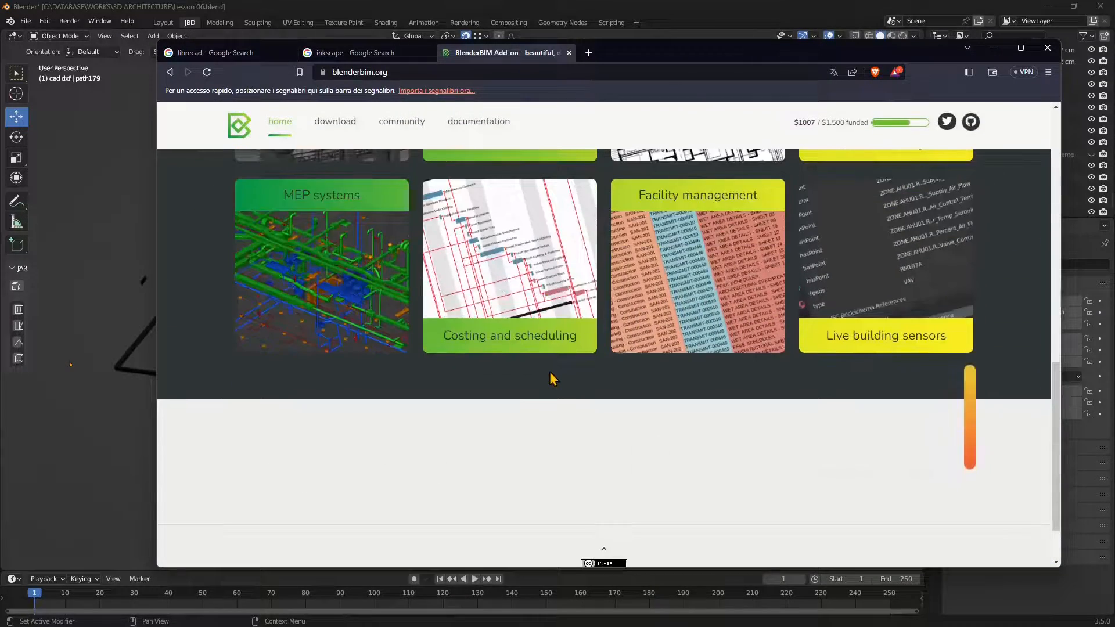
scroll(552, 371, up, 15)
scroll(558, 361, up, 2)
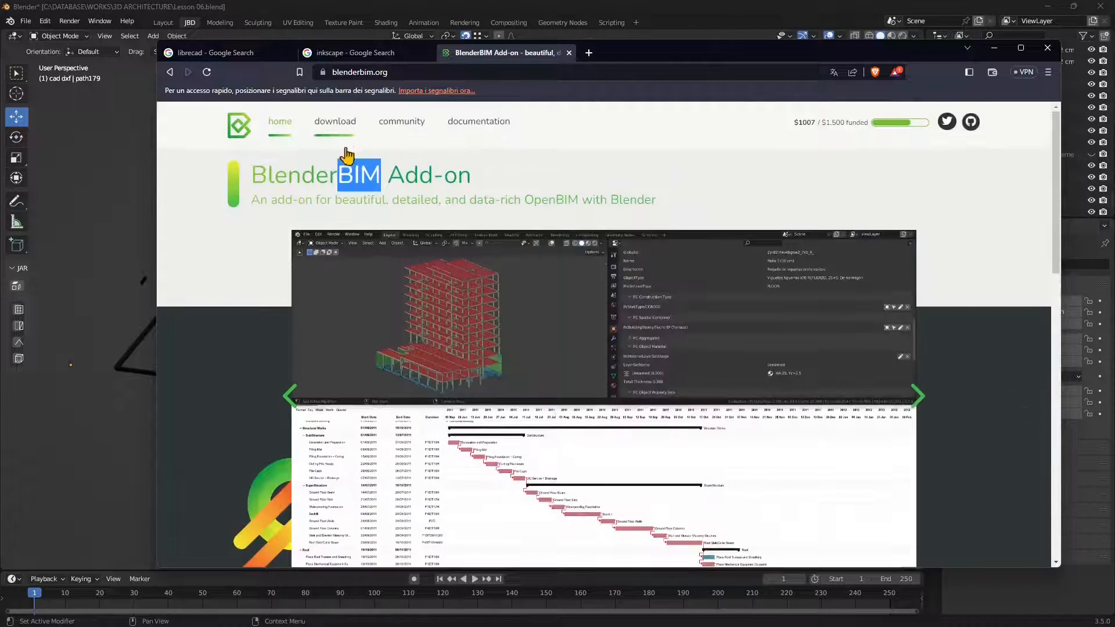
Step: Revisit the Inkscape and LibreCAD search results and return to the BlenderBIM Add-on page
click(354, 52)
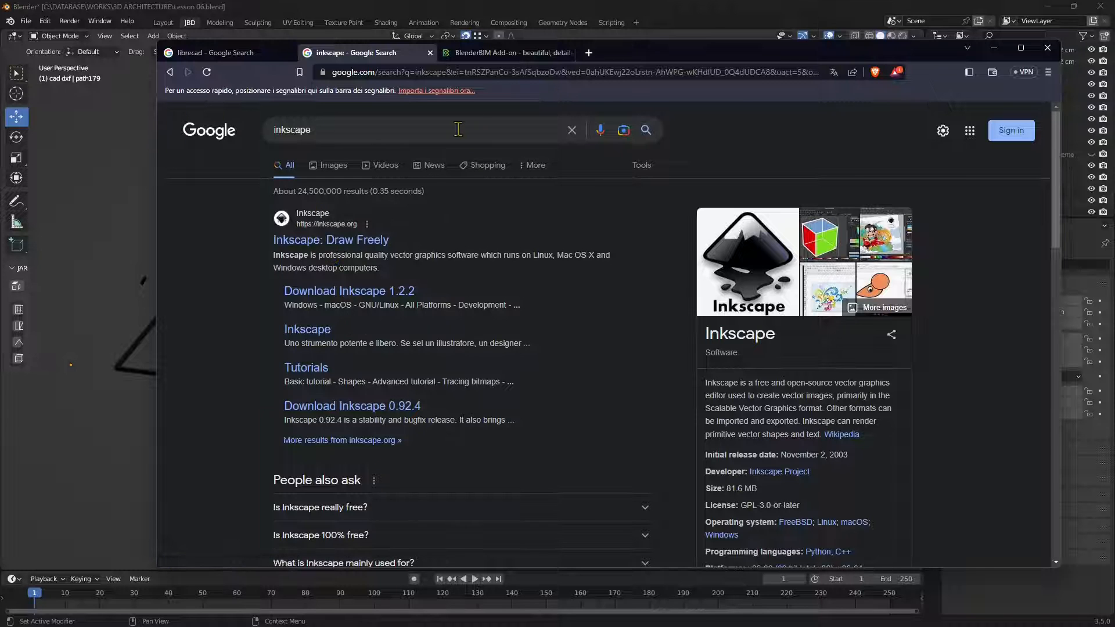
click(212, 52)
click(354, 53)
click(499, 52)
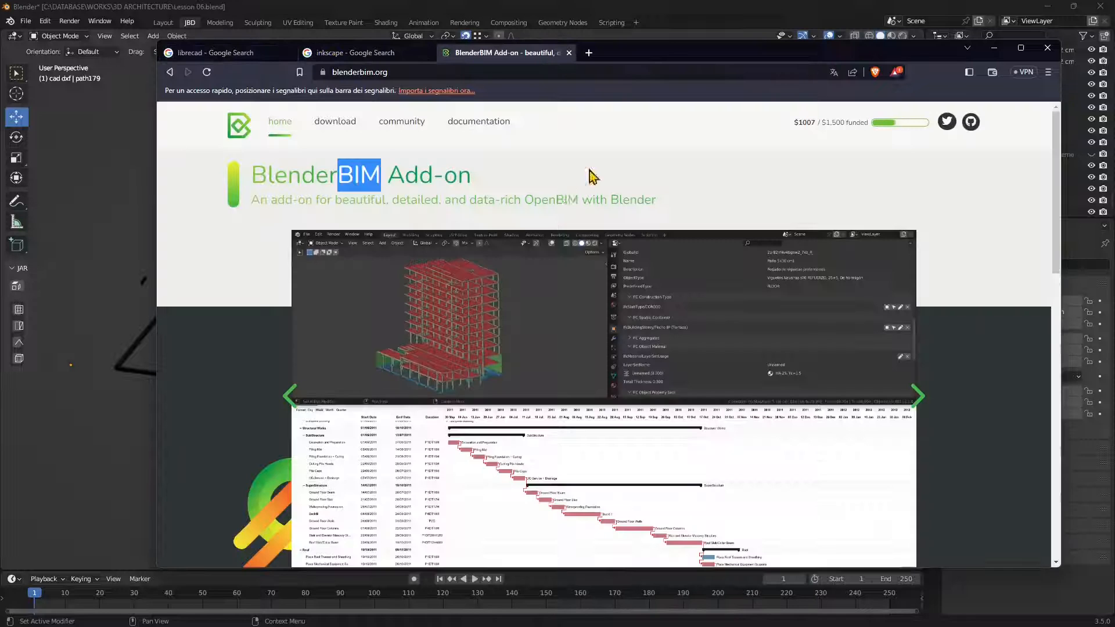
Step: Switch to Inkscape and import the Pianta Scanner image from the BLENDER 3 folder, embedded with resolution from file and smooth rendering
click(993, 48)
middle_drag(488, 292, 613, 321)
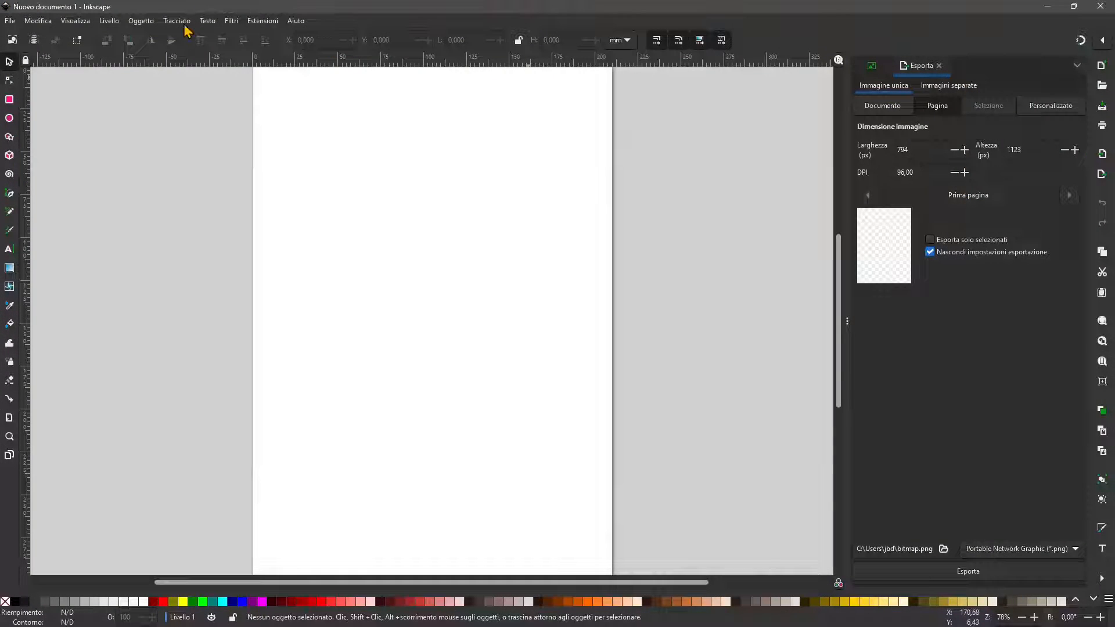
click(16, 23)
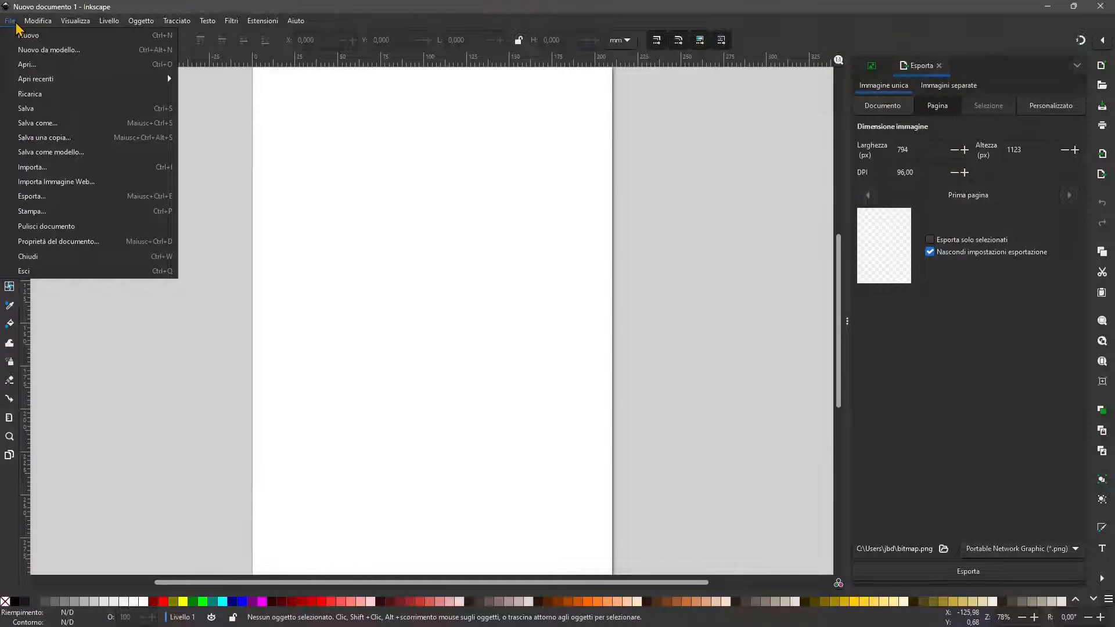
click(18, 9)
click(9, 22)
click(34, 169)
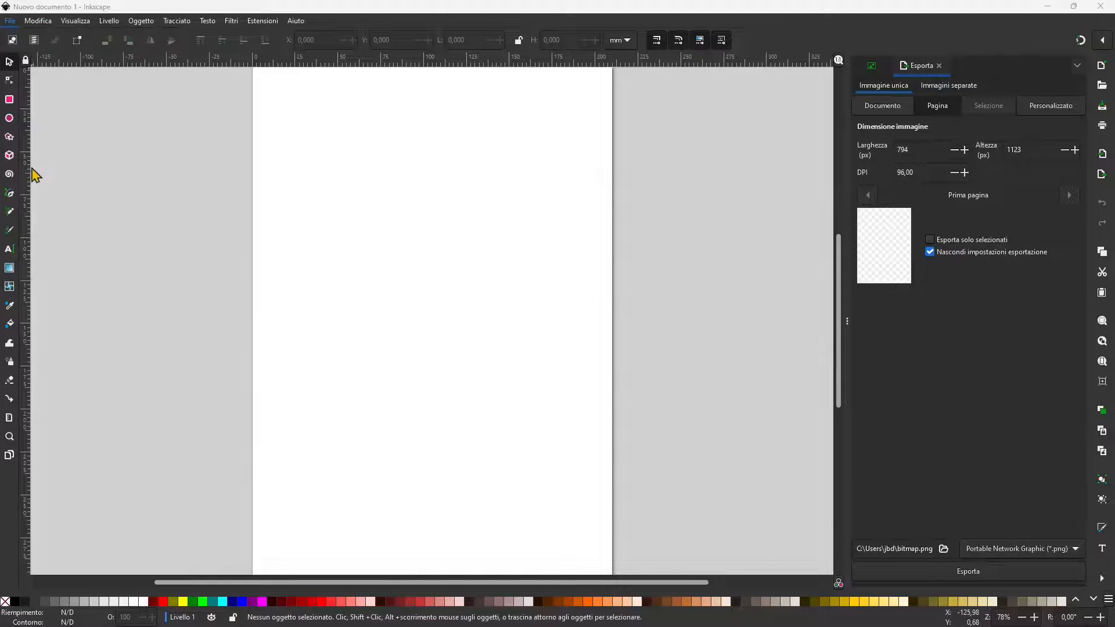
drag(623, 164, 643, 486)
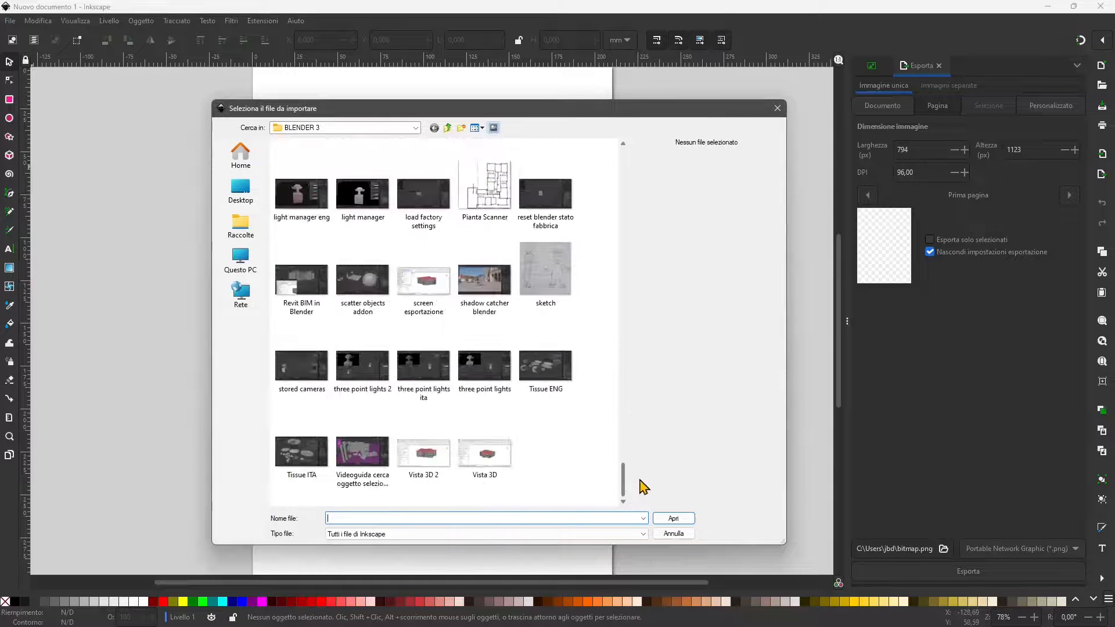
click(484, 198)
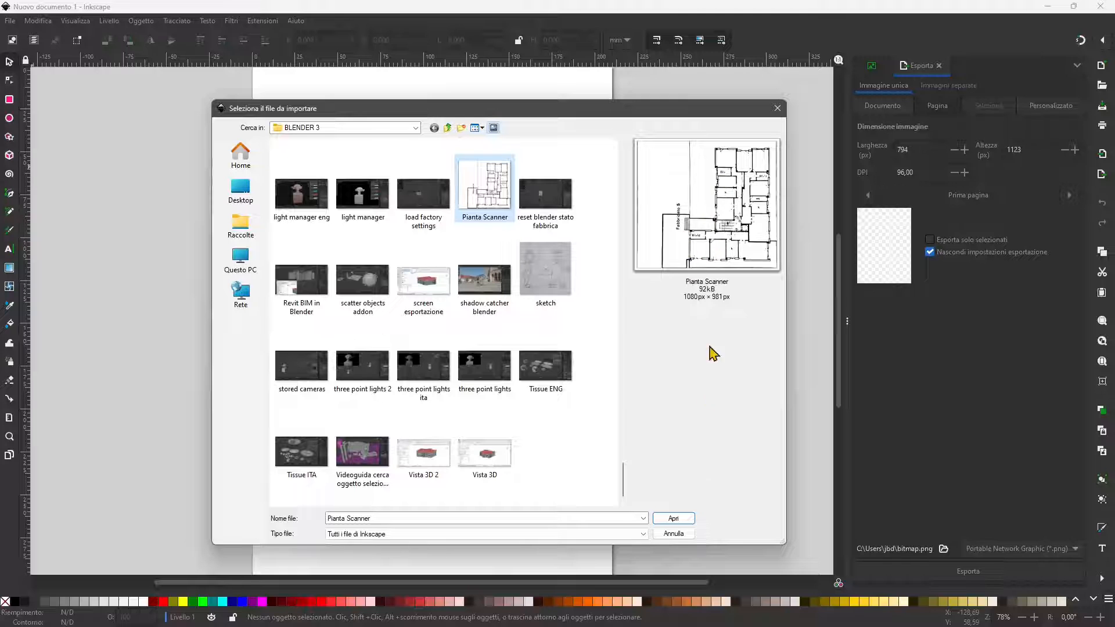
click(673, 518)
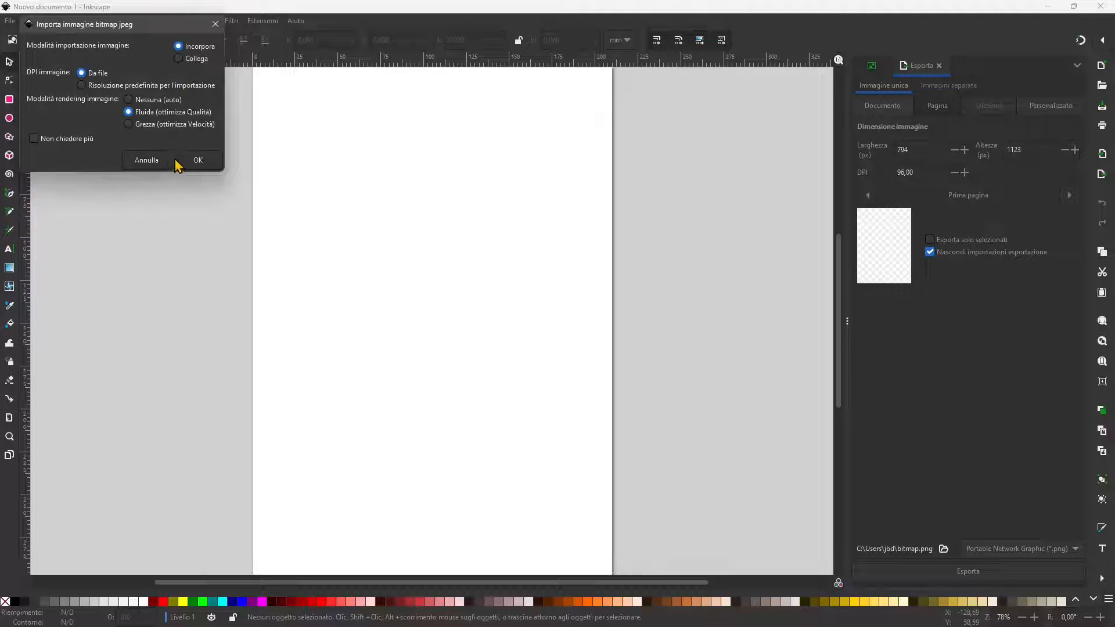
click(201, 164)
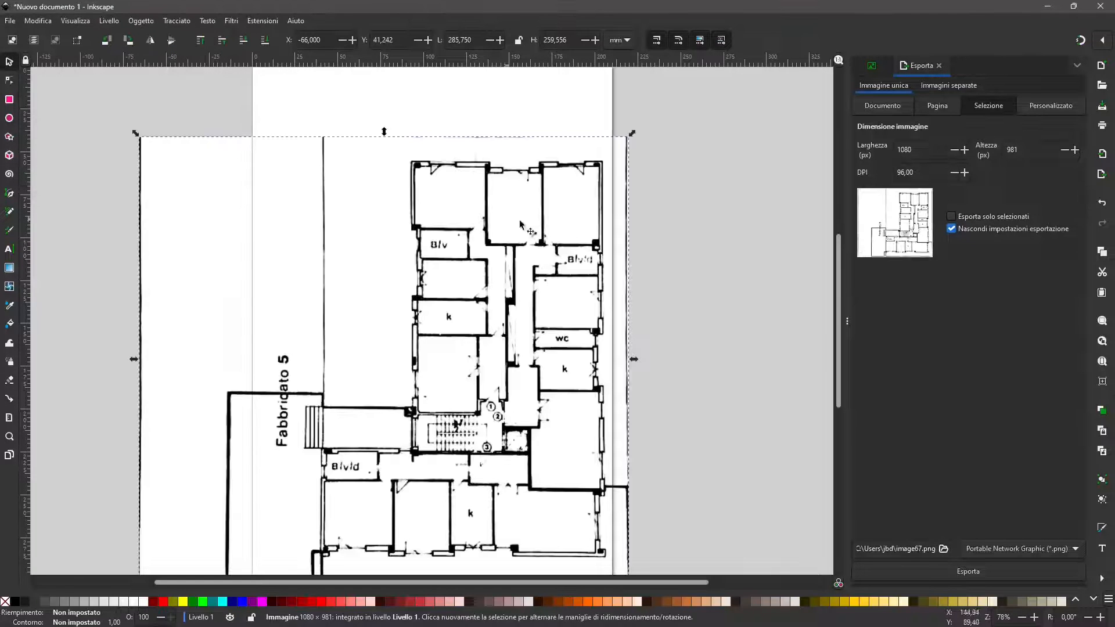
scroll(591, 226, down, 2)
drag(135, 94, 149, 107)
drag(215, 182, 299, 265)
key(ctrl+z)
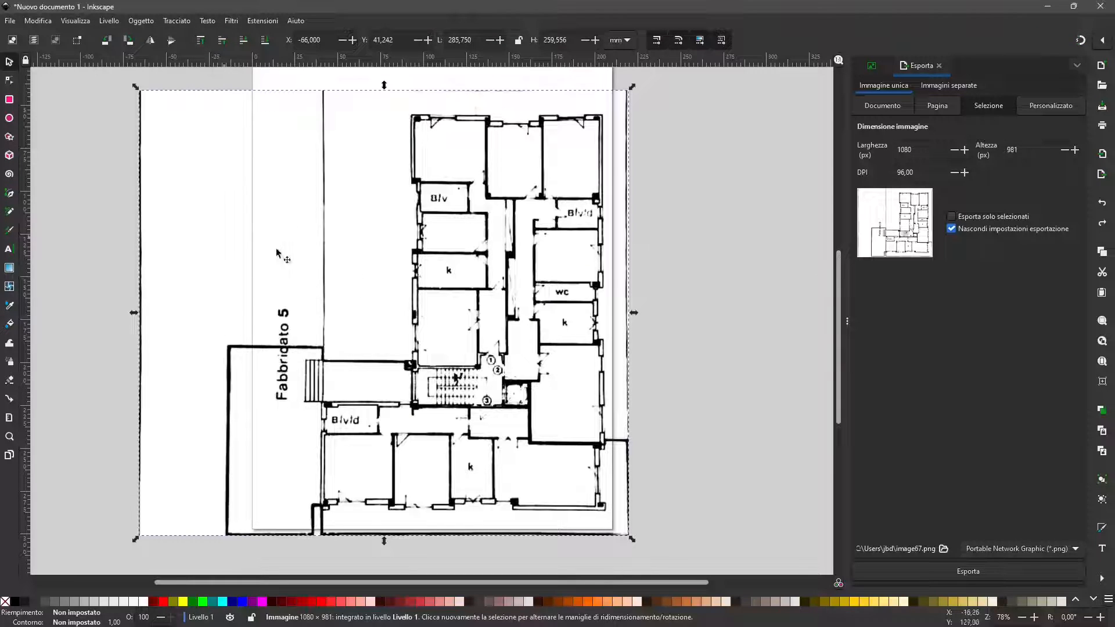
Step: Move the imported floor plan image off the page to its left, at about X -297 mm and Y 27 mm
ctrl+scroll(520, 314, down, 1)
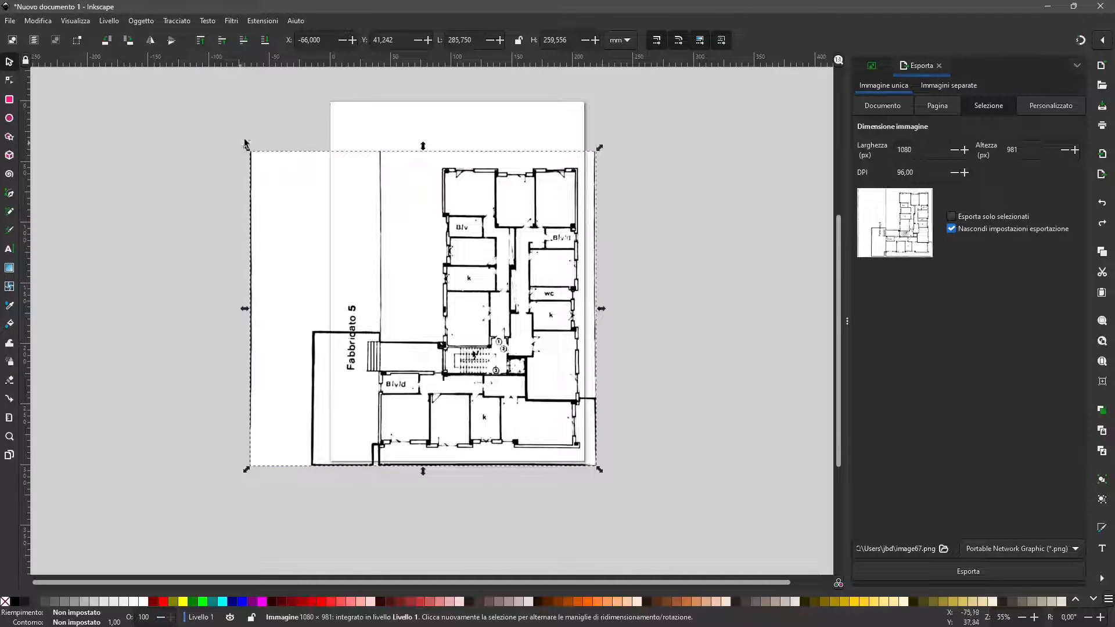
click(418, 393)
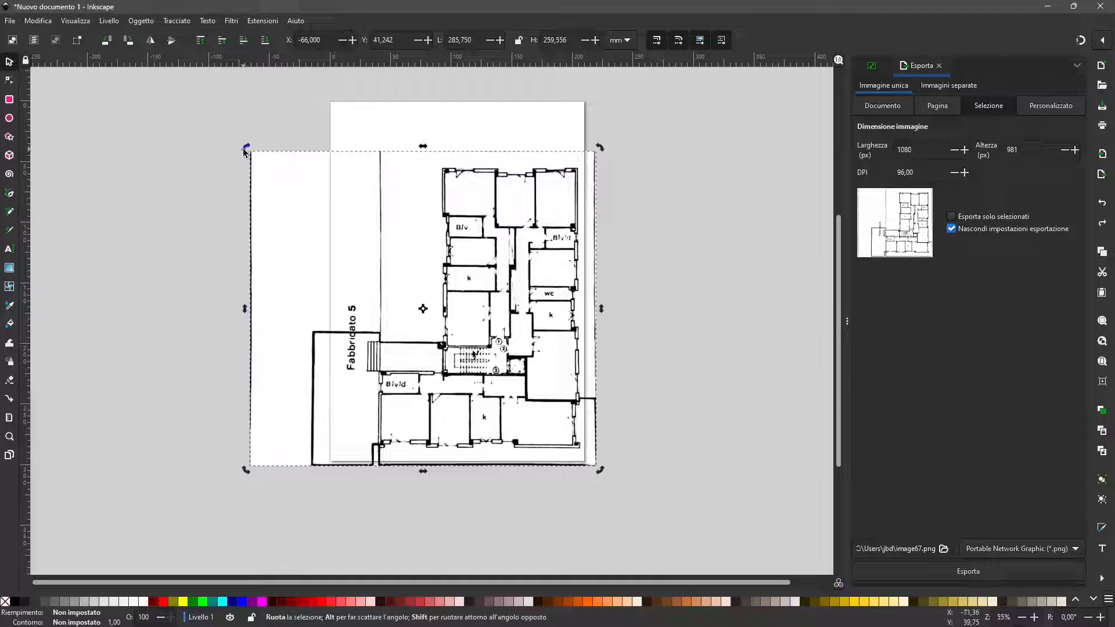
drag(473, 227, 194, 207)
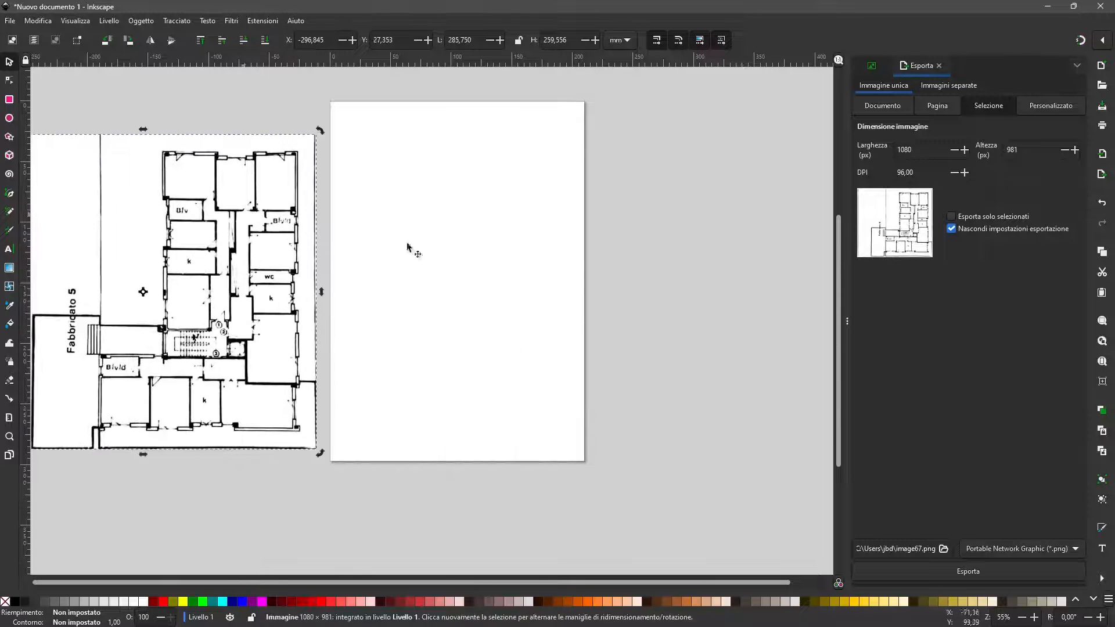
Step: Trace the floor plan bitmap in Multicolore mode with Passaggi di luminosità, 2 scans, Impilate and Rimuovi sfondo enabled
scroll(574, 271, down, 2)
ctrl+scroll(642, 291, down, 1)
scroll(642, 291, up, 2)
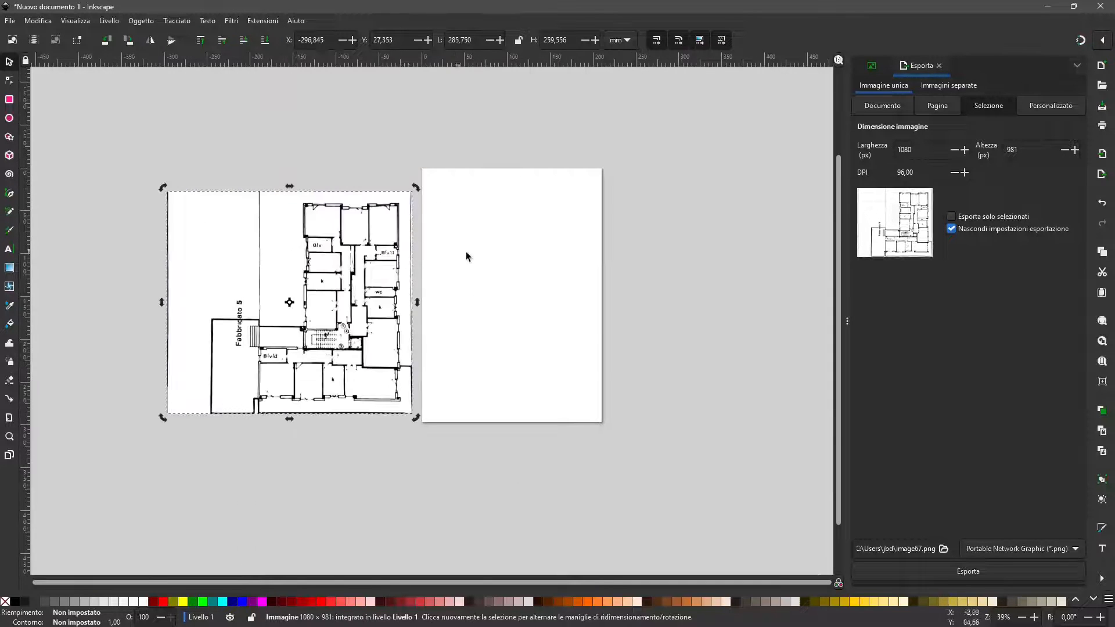
right_click(401, 256)
click(384, 217)
right_click(384, 217)
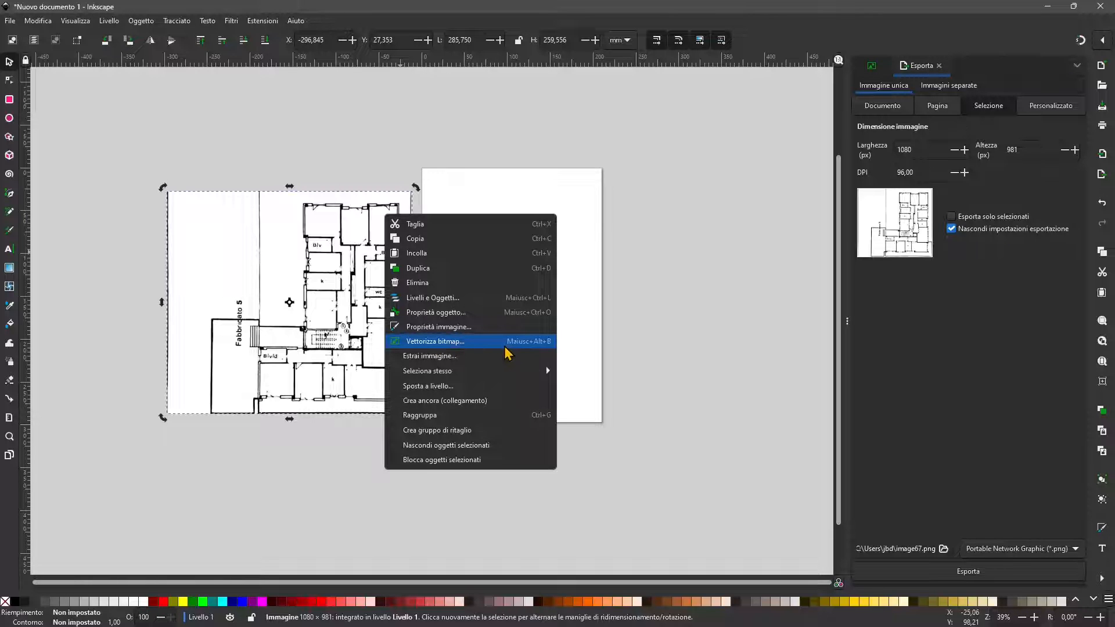
click(464, 341)
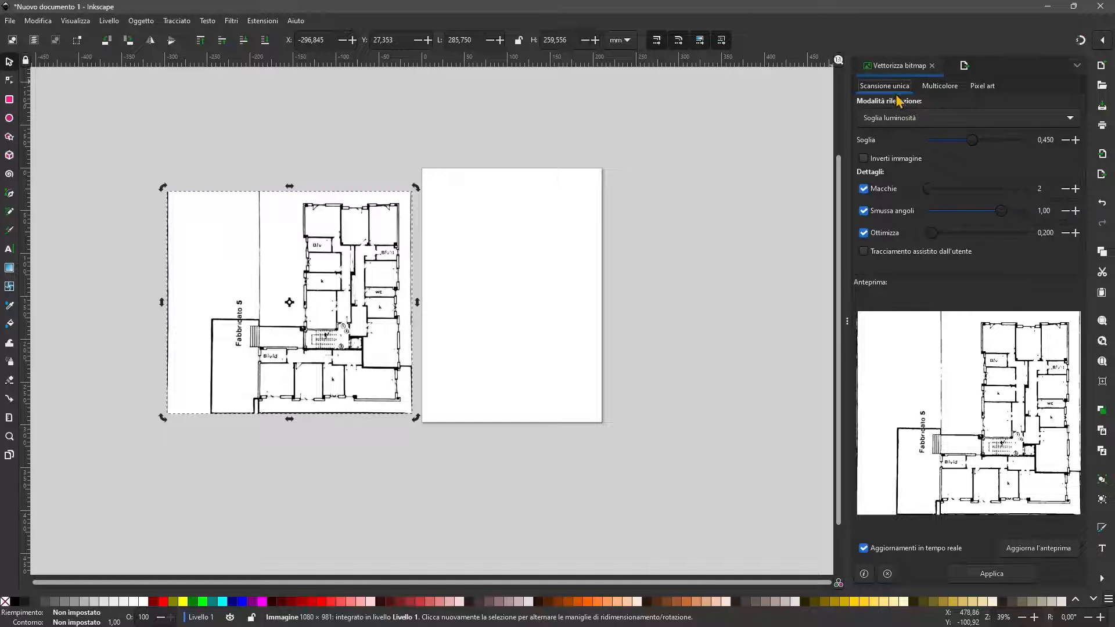
click(940, 86)
click(1045, 142)
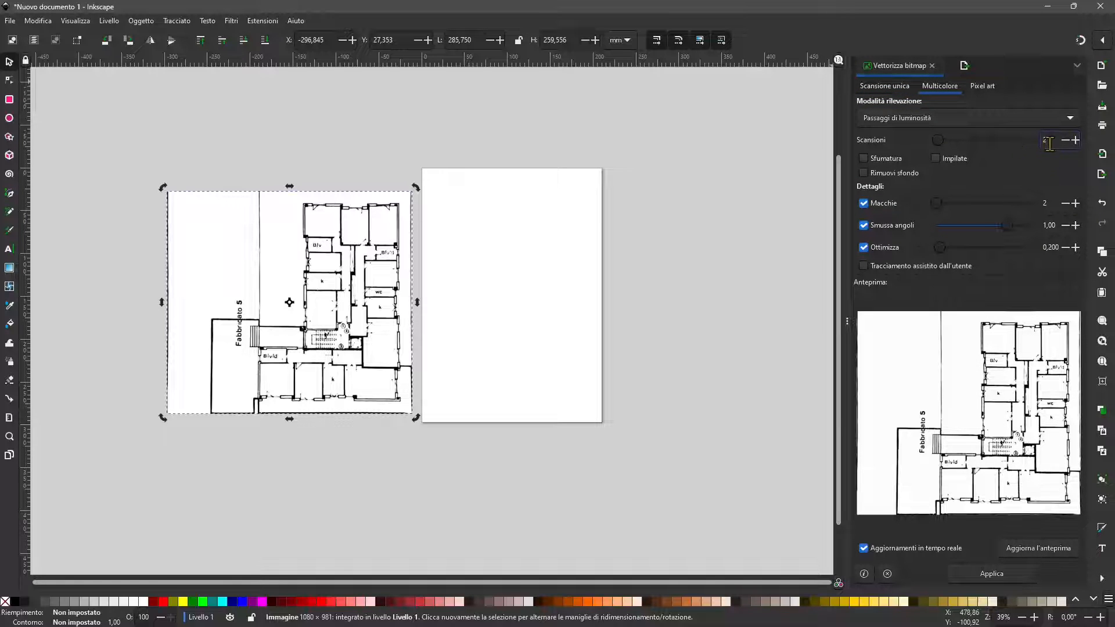
click(938, 160)
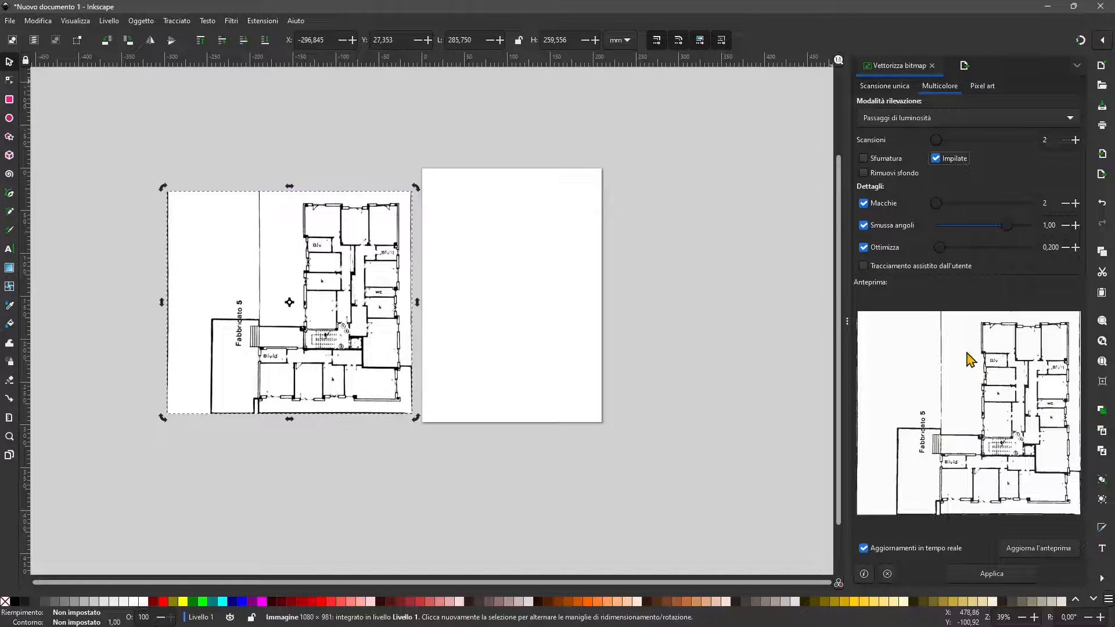
click(864, 174)
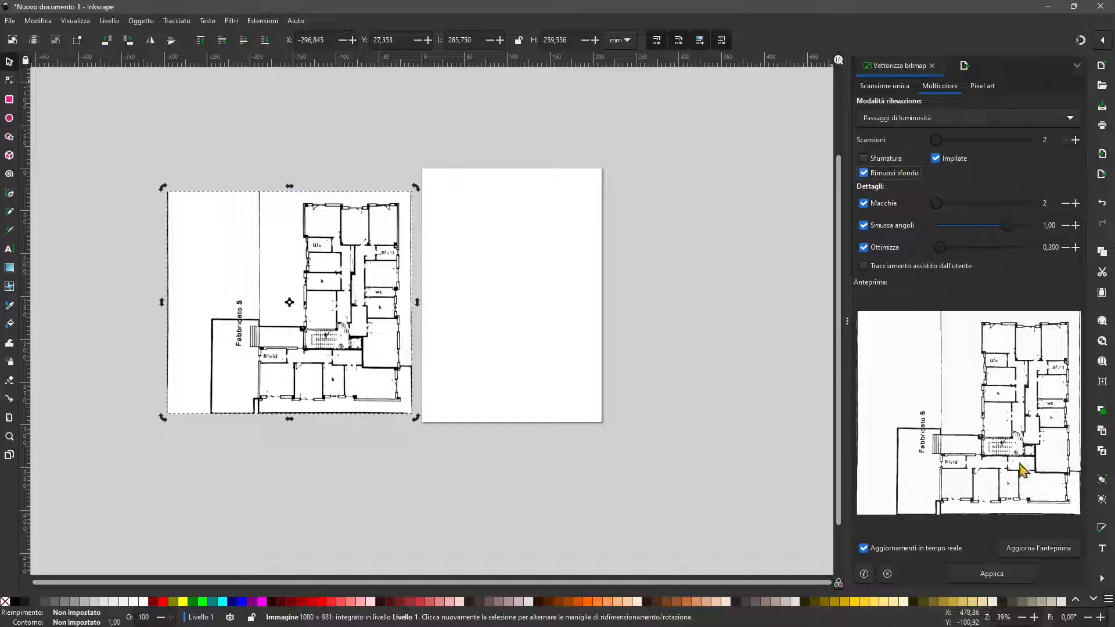
click(987, 574)
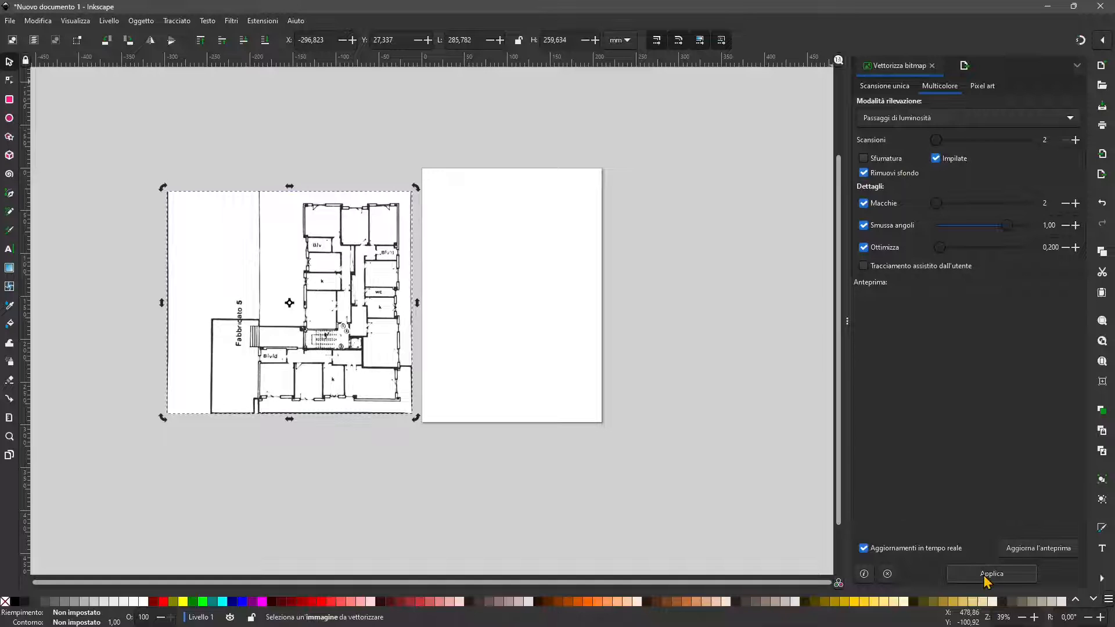
Step: Move the original bitmap about 521 mm across to the right side of the page, uncovering the traced plan
mouse_move(405, 234)
mouse_down()
mouse_move(522, 252)
mouse_move(685, 252)
mouse_move(852, 238)
mouse_move(836, 236)
mouse_up()
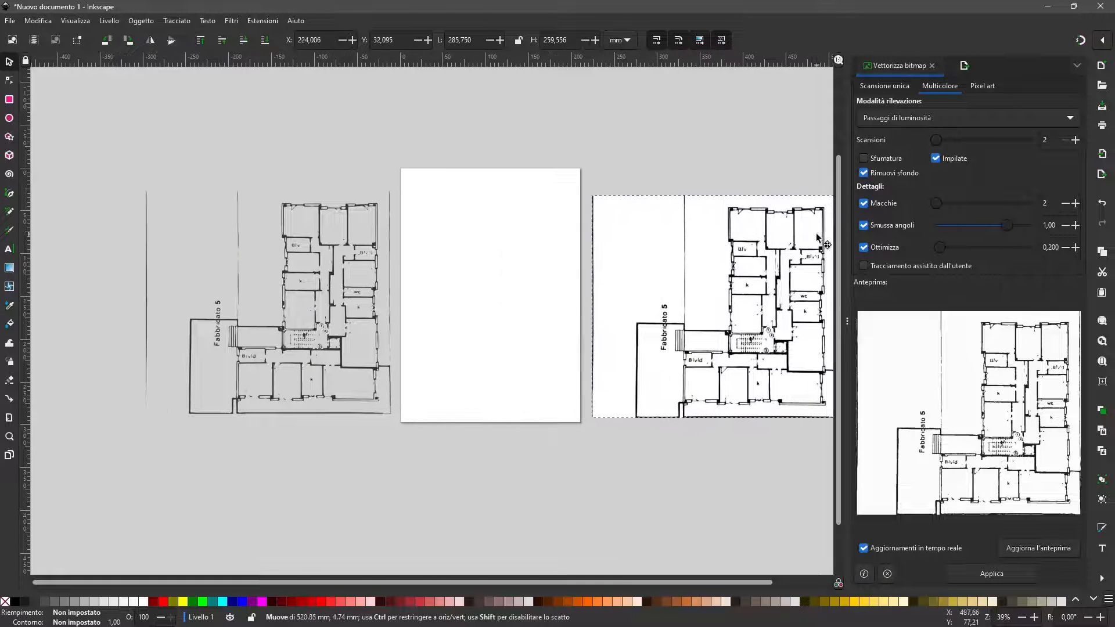
click(726, 300)
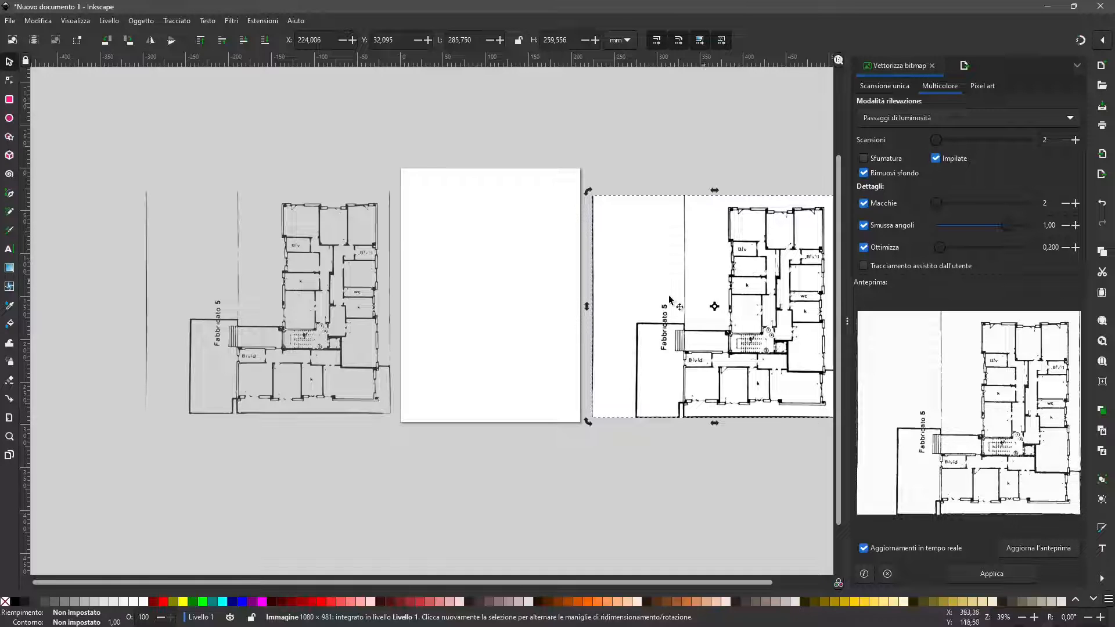
Step: Compare the traced plan's wall edges with those of the original bitmap at high magnification
click(323, 306)
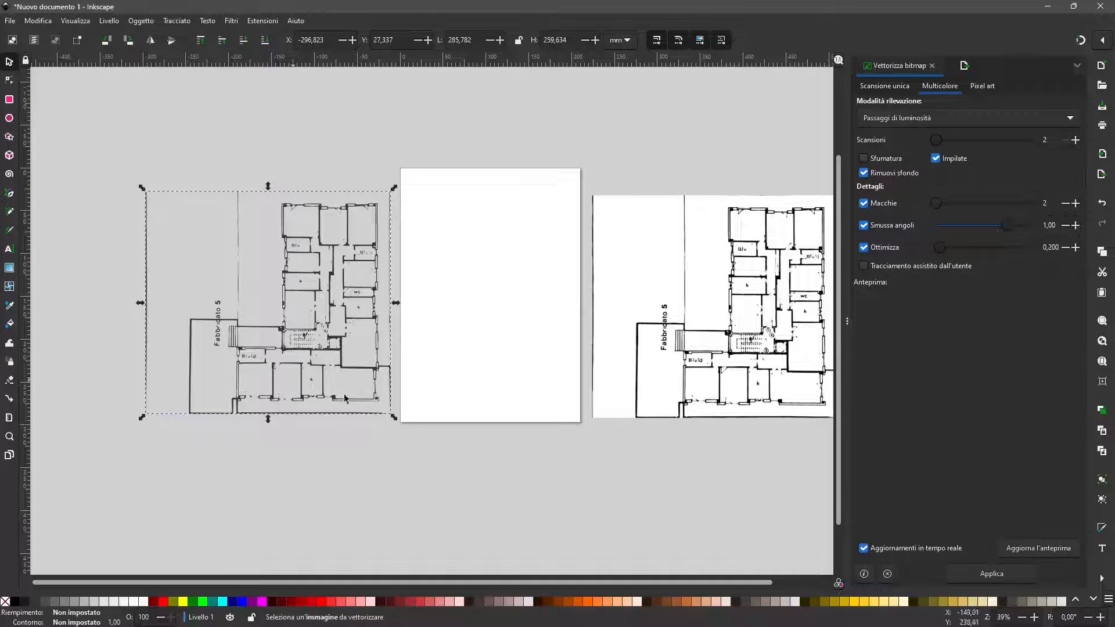
ctrl+scroll(344, 398, up, 5)
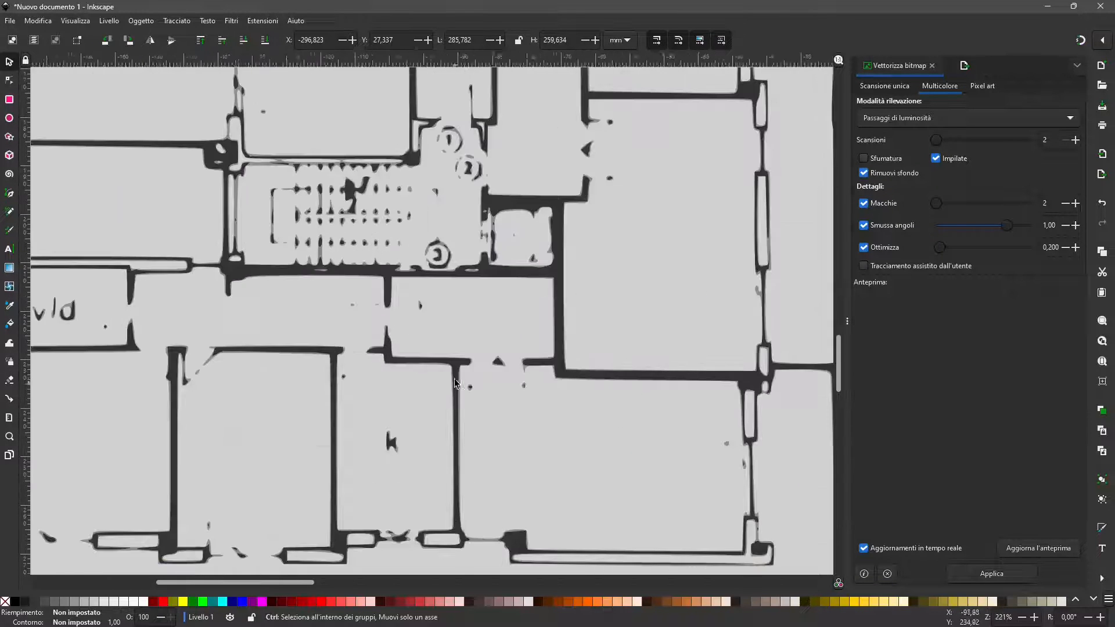
ctrl+scroll(456, 383, up, 6)
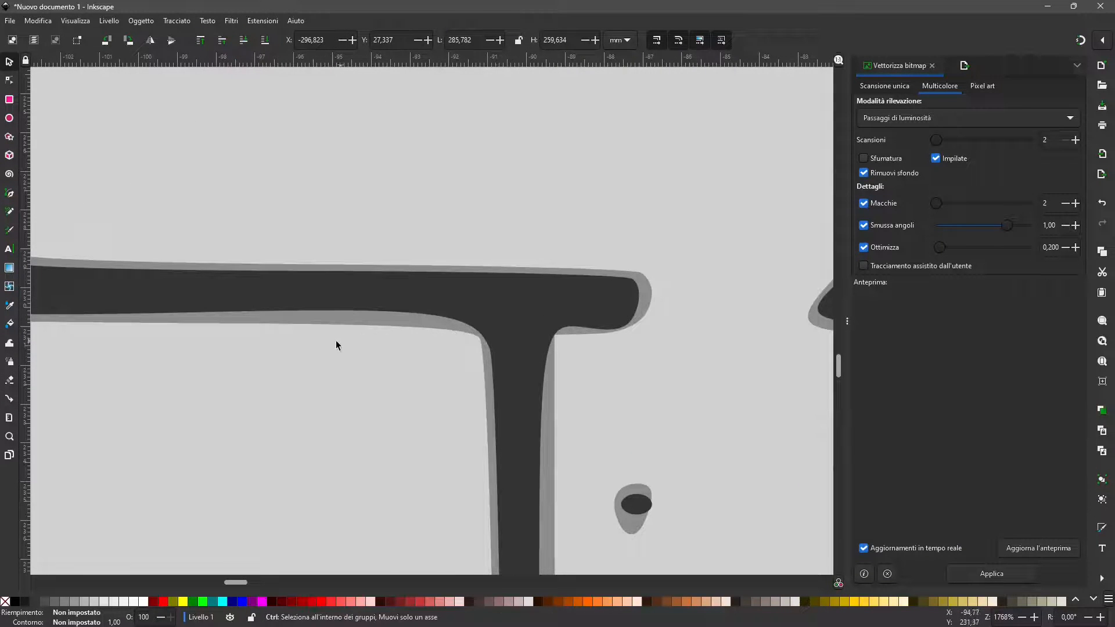
ctrl+scroll(336, 345, down, 9)
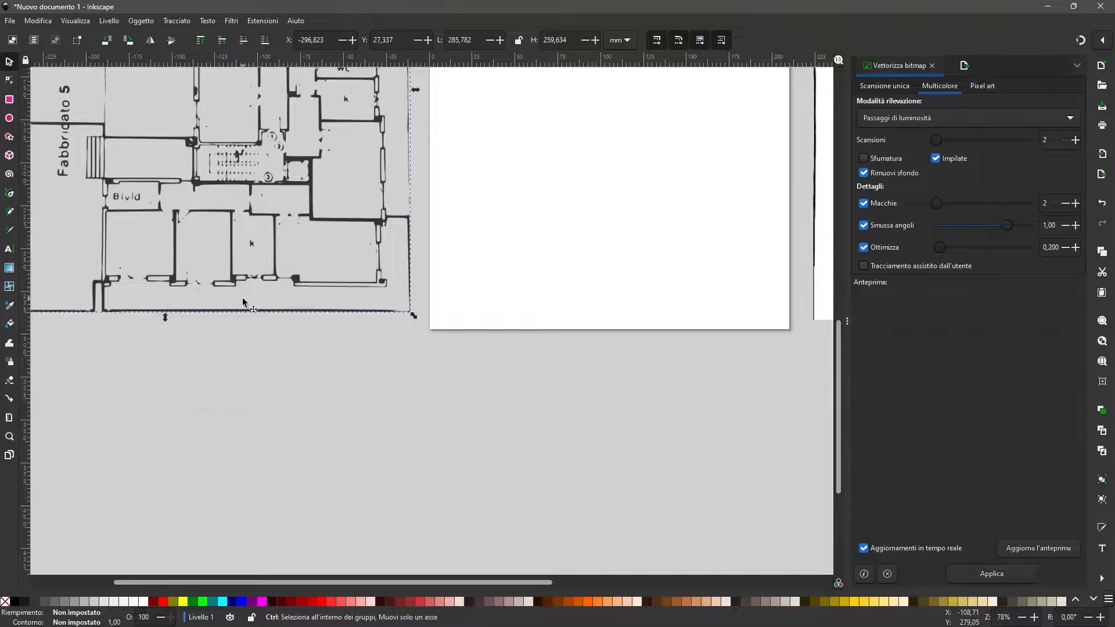
ctrl+scroll(575, 321, down, 2)
ctrl+scroll(468, 311, up, 7)
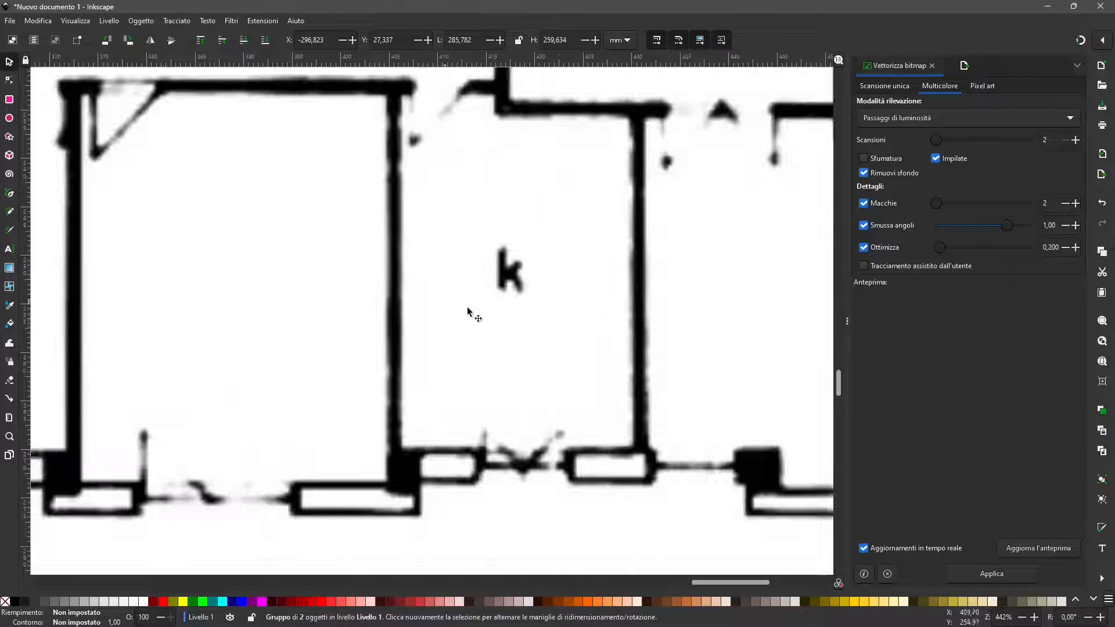
Step: Delete the traced floor plan beside the page, keeping the original bitmap
ctrl+scroll(403, 366, up, 4)
ctrl+scroll(580, 386, down, 3)
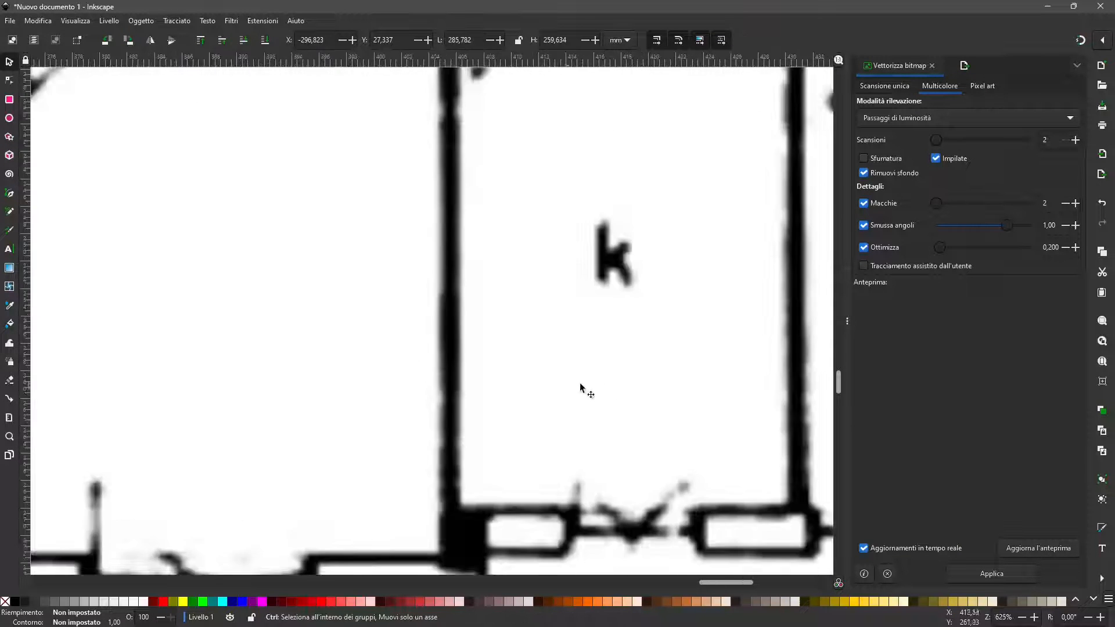
ctrl+scroll(580, 386, down, 7)
ctrl+scroll(363, 395, up, 6)
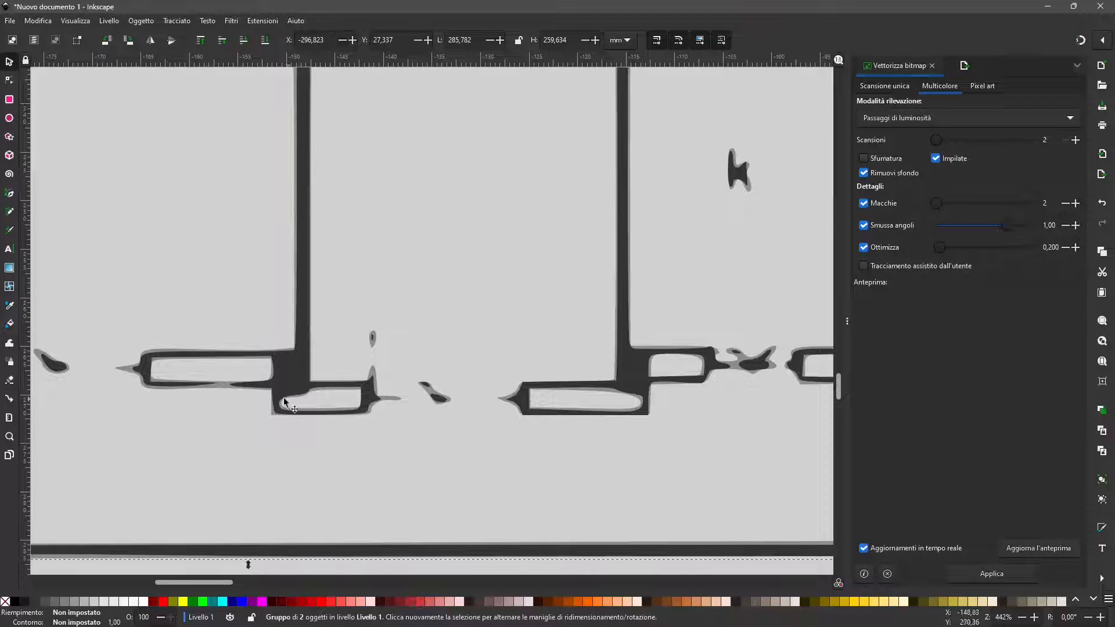
ctrl+scroll(290, 360, down, 8)
ctrl+scroll(300, 311, up, 2)
key(Escape)
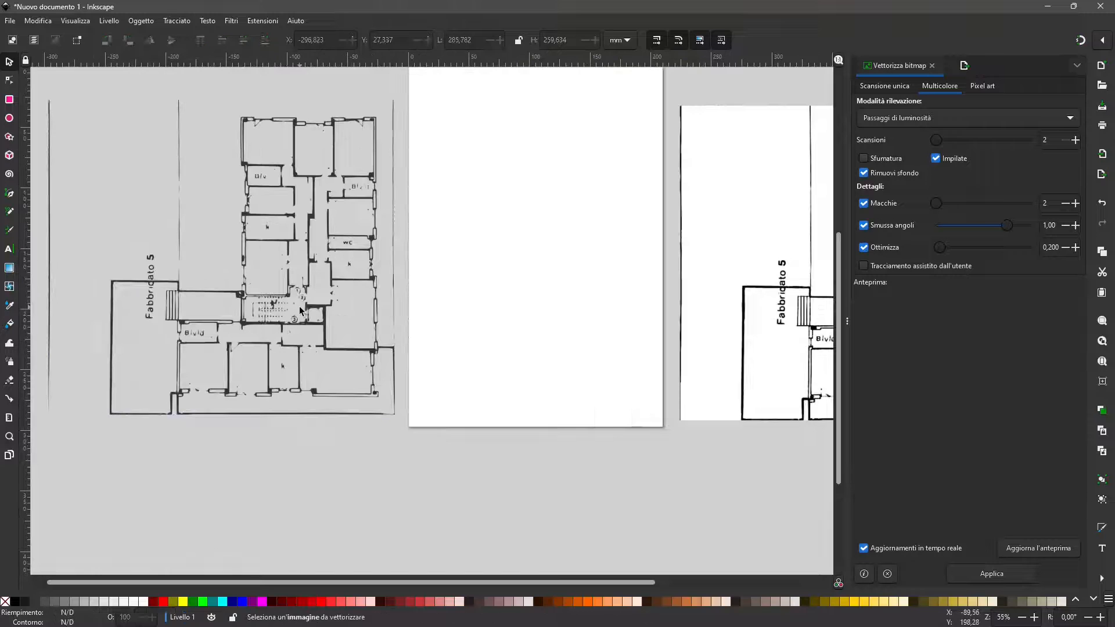
click(302, 314)
key(Delete)
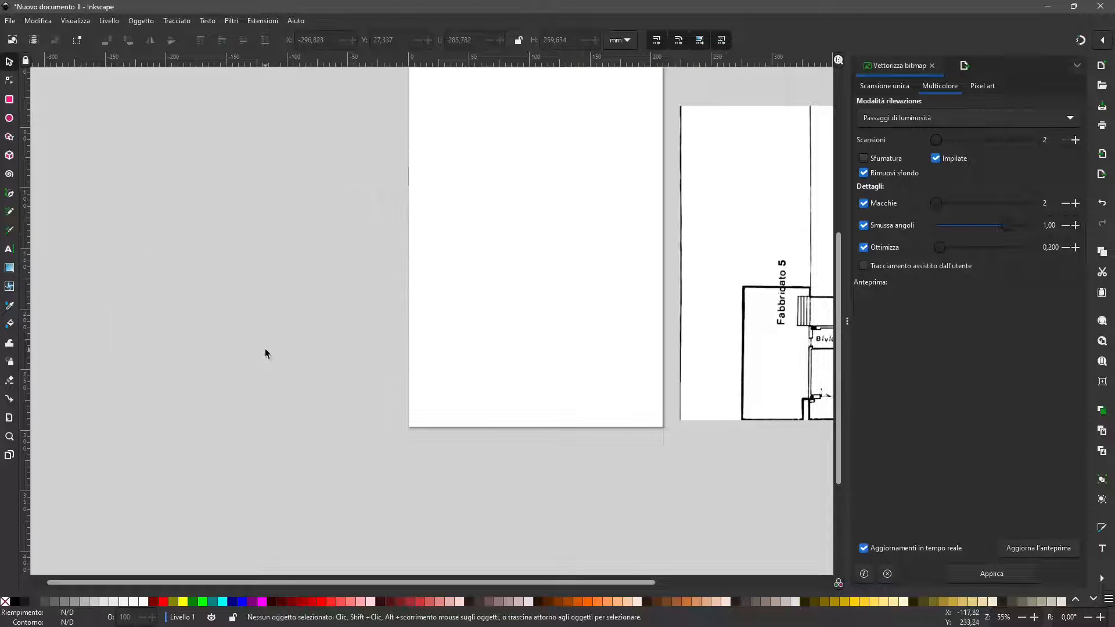
Step: Select the original floor plan bitmap and set its trace details to Macchie 0 and Smussa angoli 0,00
ctrl+scroll(266, 354, down, 2)
click(598, 354)
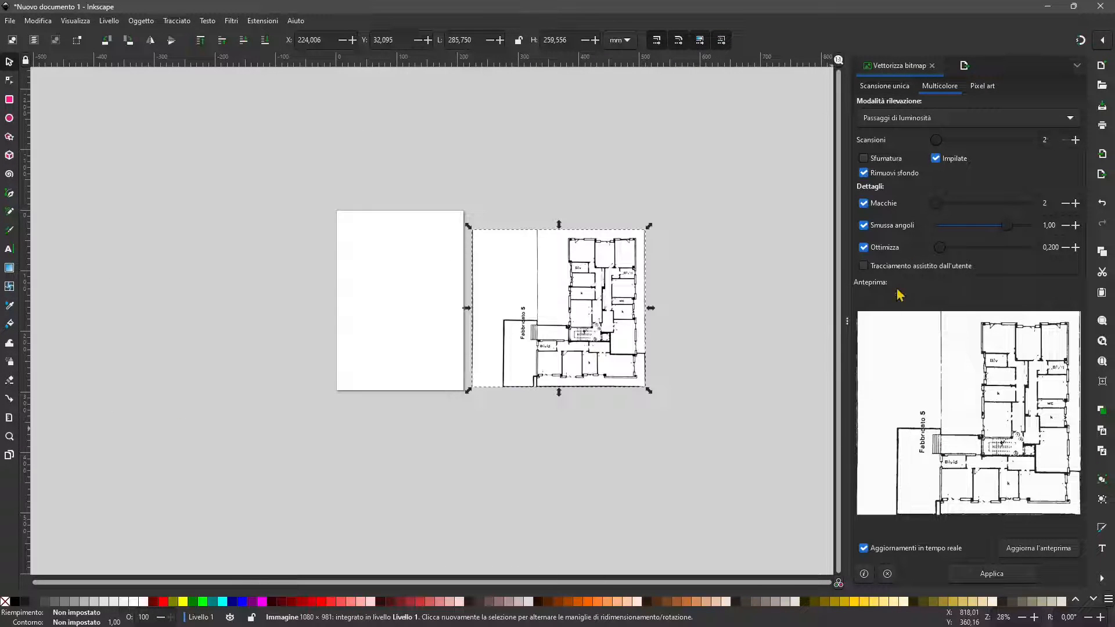
drag(1007, 226, 902, 232)
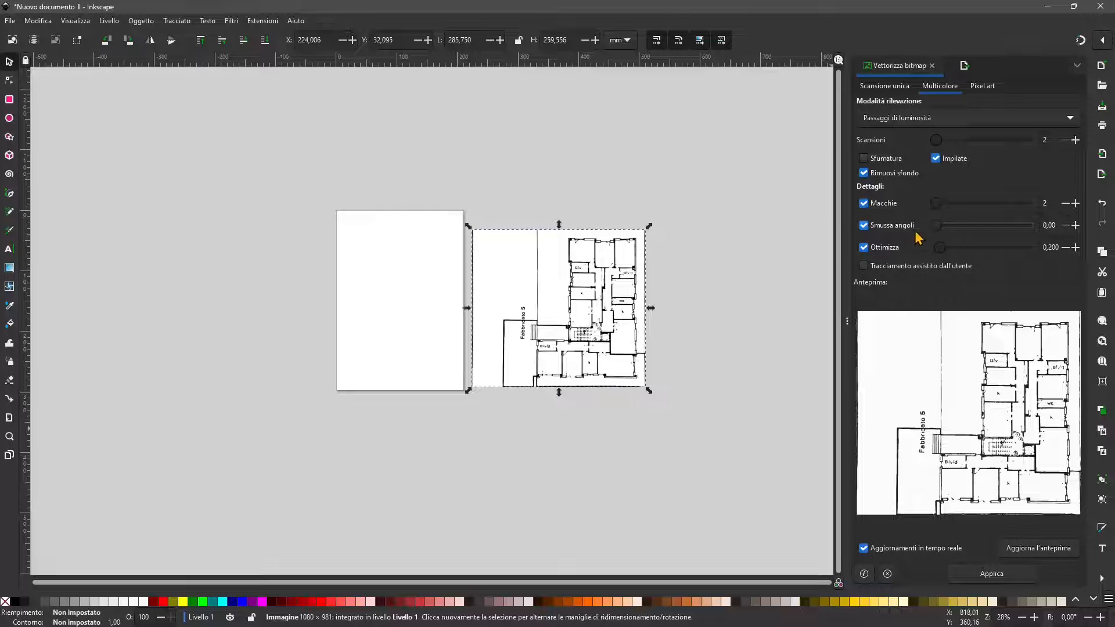
drag(928, 204, 907, 211)
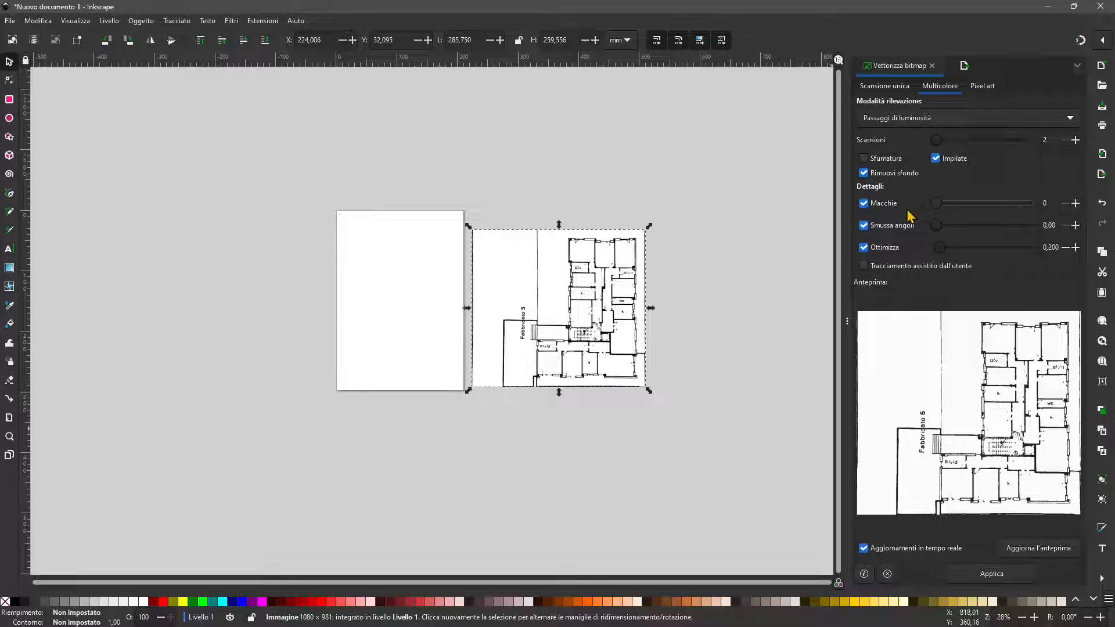
click(872, 204)
click(873, 205)
click(1044, 143)
Step: Review the detection modes offered for single-scan tracing of the floor plan bitmap
click(890, 88)
click(885, 120)
click(880, 120)
click(879, 120)
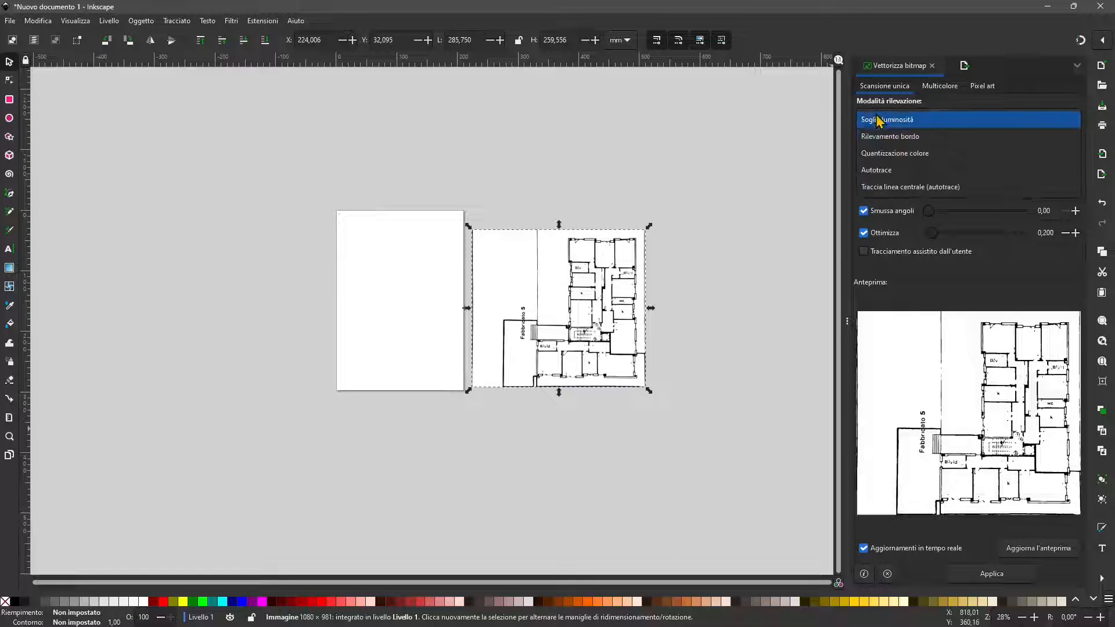
click(883, 118)
click(887, 119)
click(897, 119)
Step: Trace the bitmap in Multicolore mode with Grigi, 2 scans and Ottimizza at 5,000
click(940, 86)
click(894, 119)
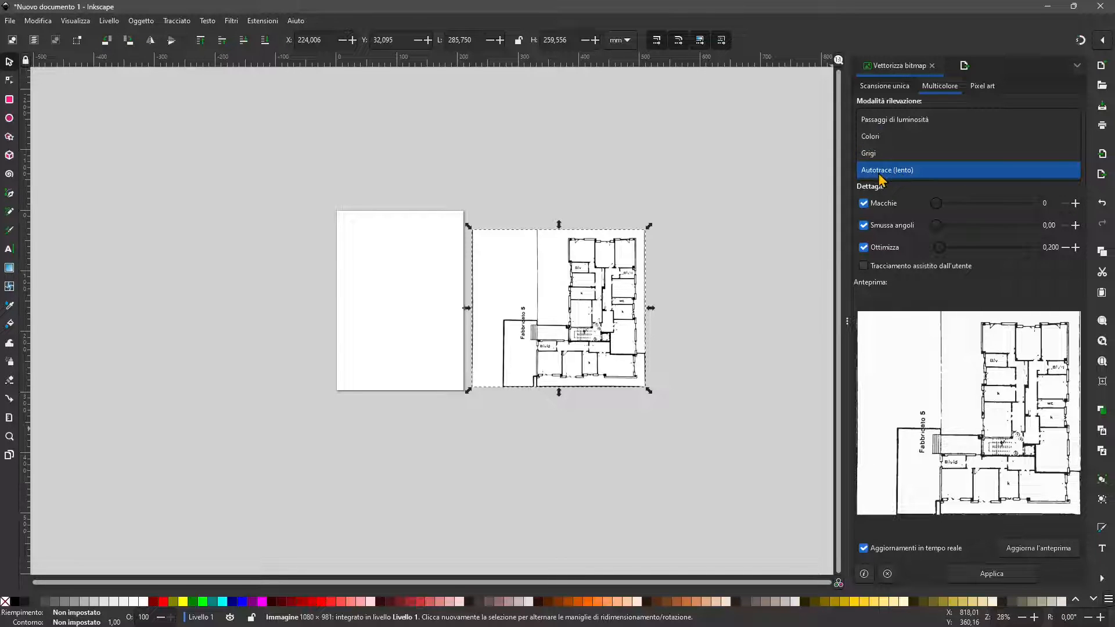
click(894, 119)
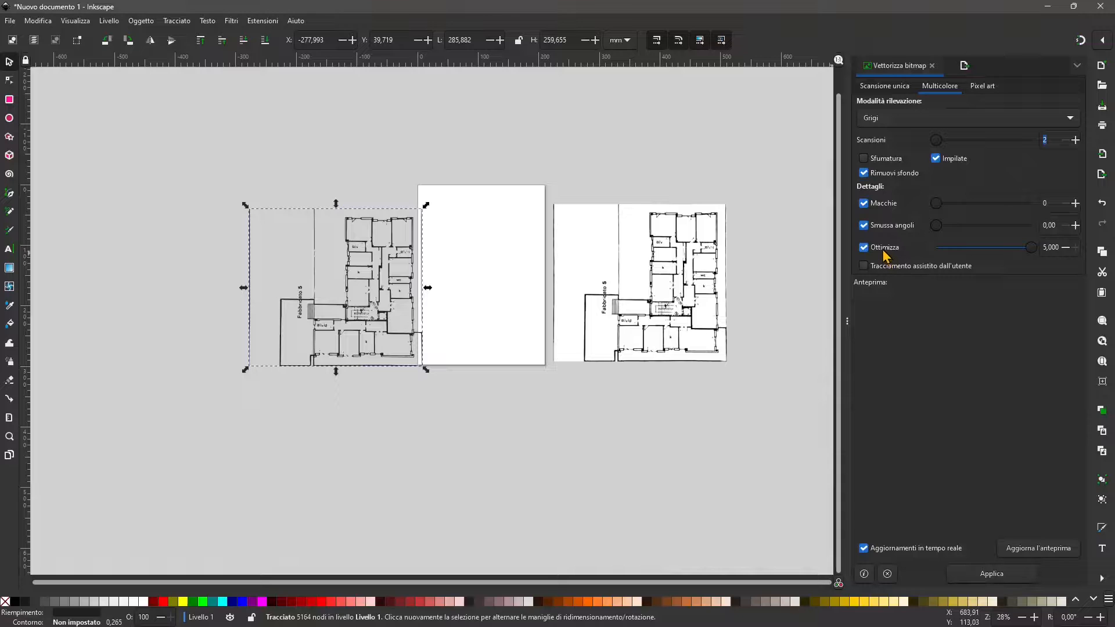
Step: Inspect the new trace's wall corners and move the trace clear of the page, to about X -295 mm and Y 42 mm
ctrl+scroll(343, 328, up, 2)
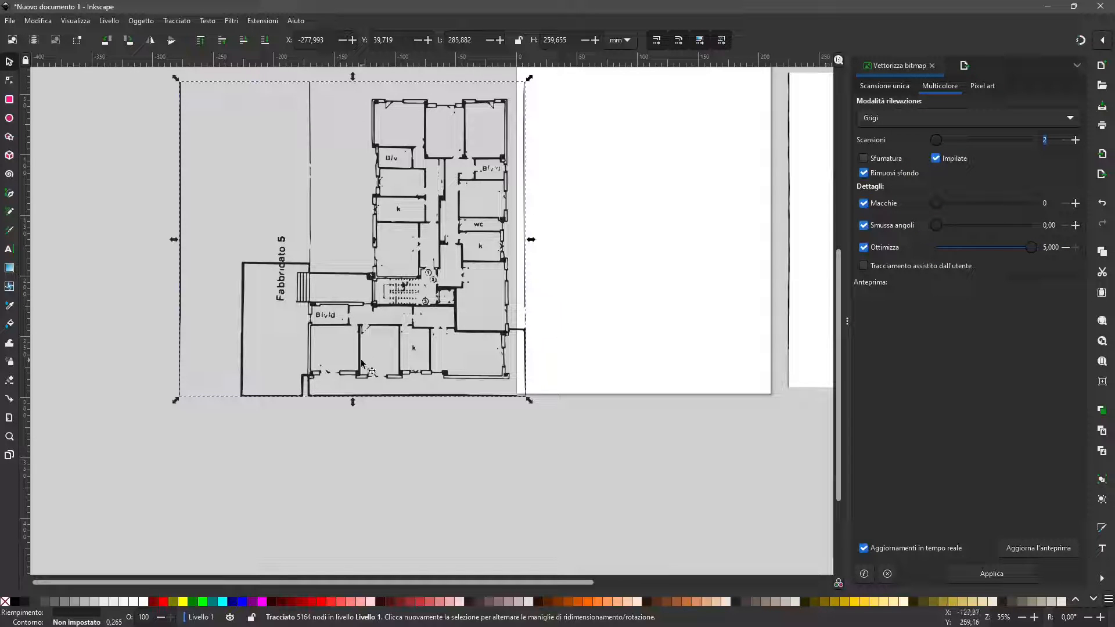
ctrl+scroll(465, 328, up, 3)
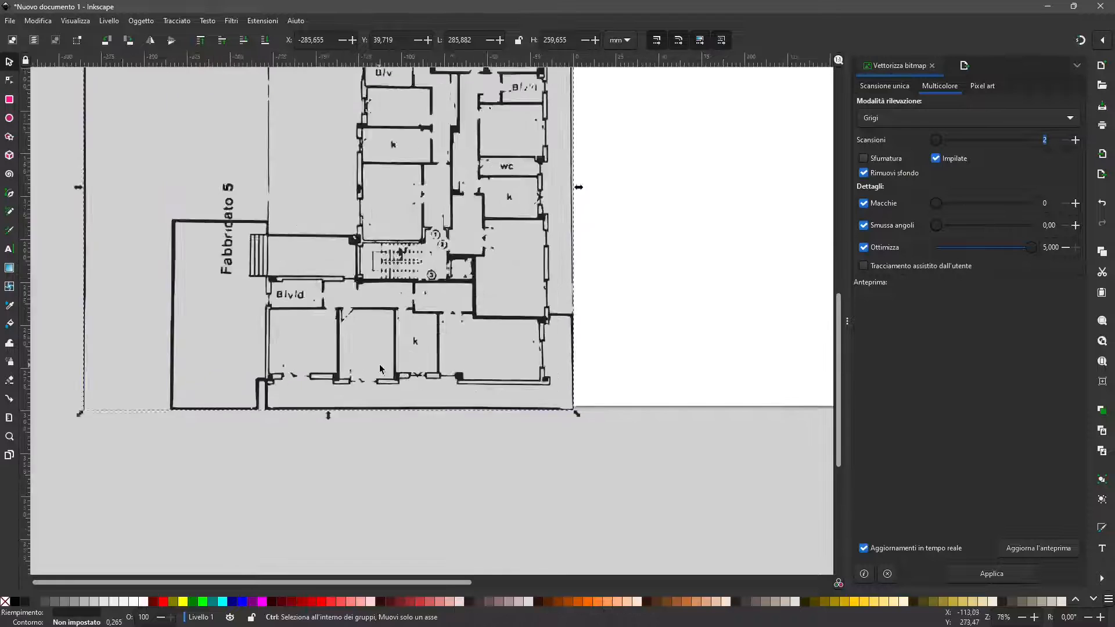
ctrl+scroll(552, 405, up, 3)
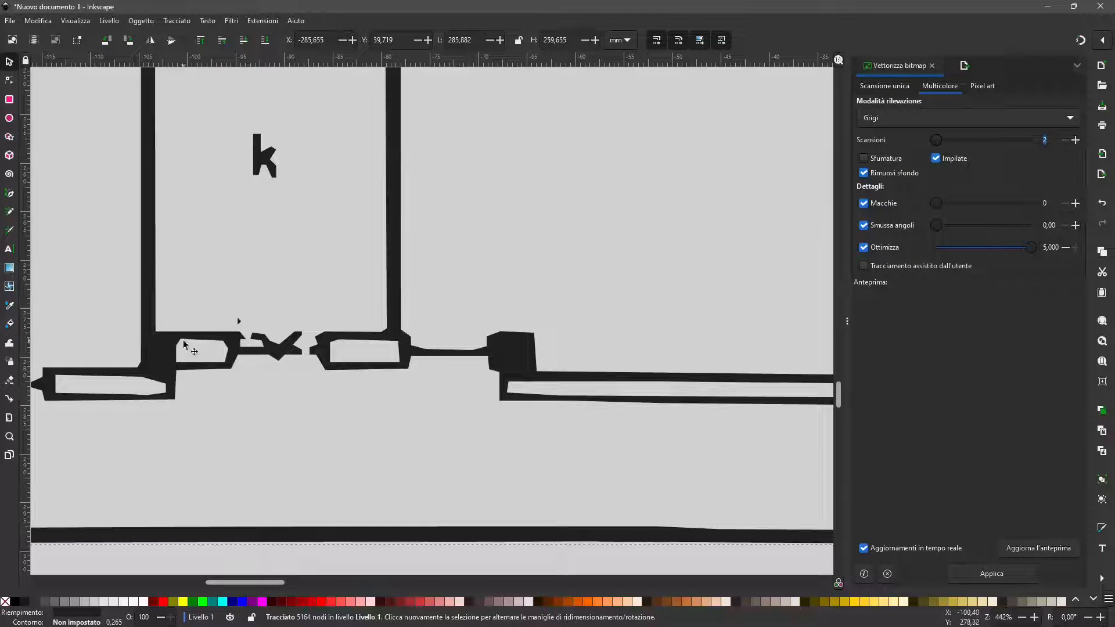
ctrl+scroll(314, 429, down, 1)
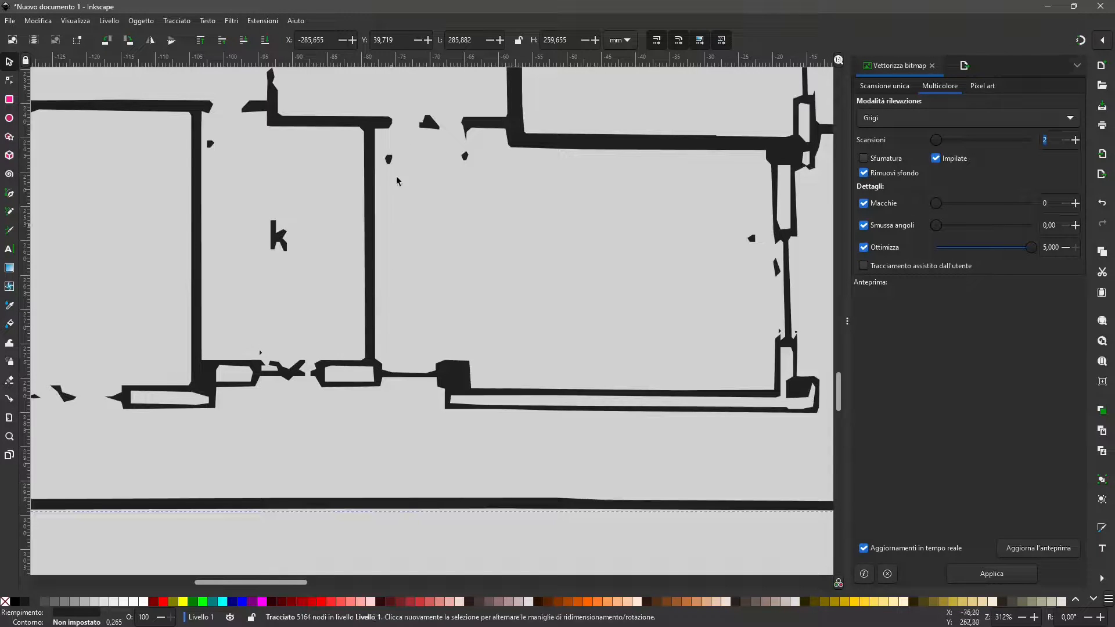
ctrl+scroll(552, 143, down, 4)
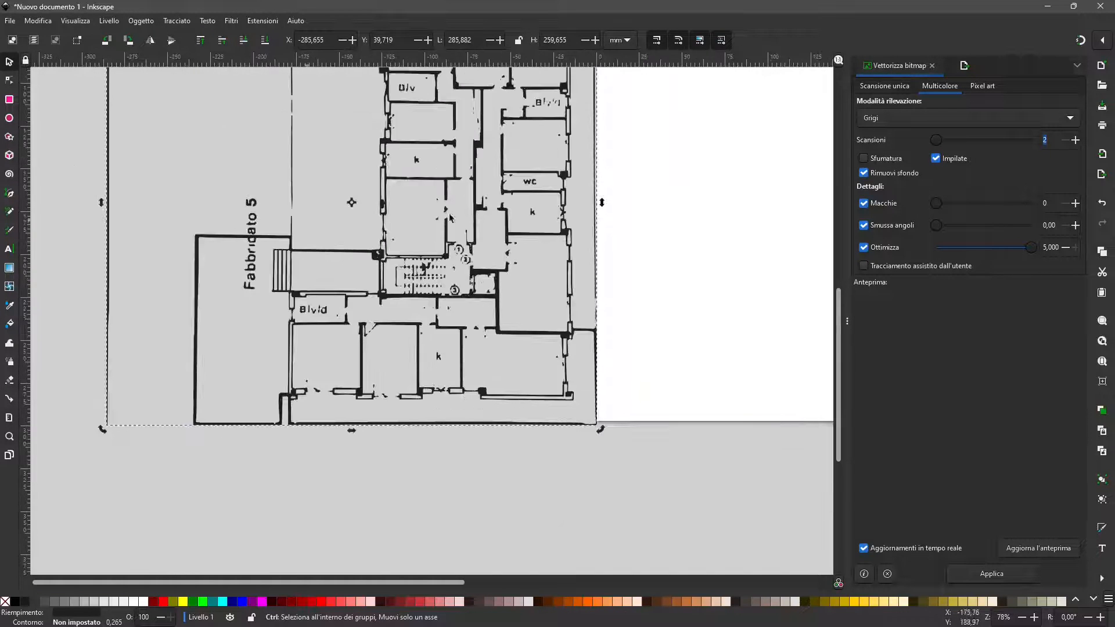
ctrl+scroll(407, 318, down, 2)
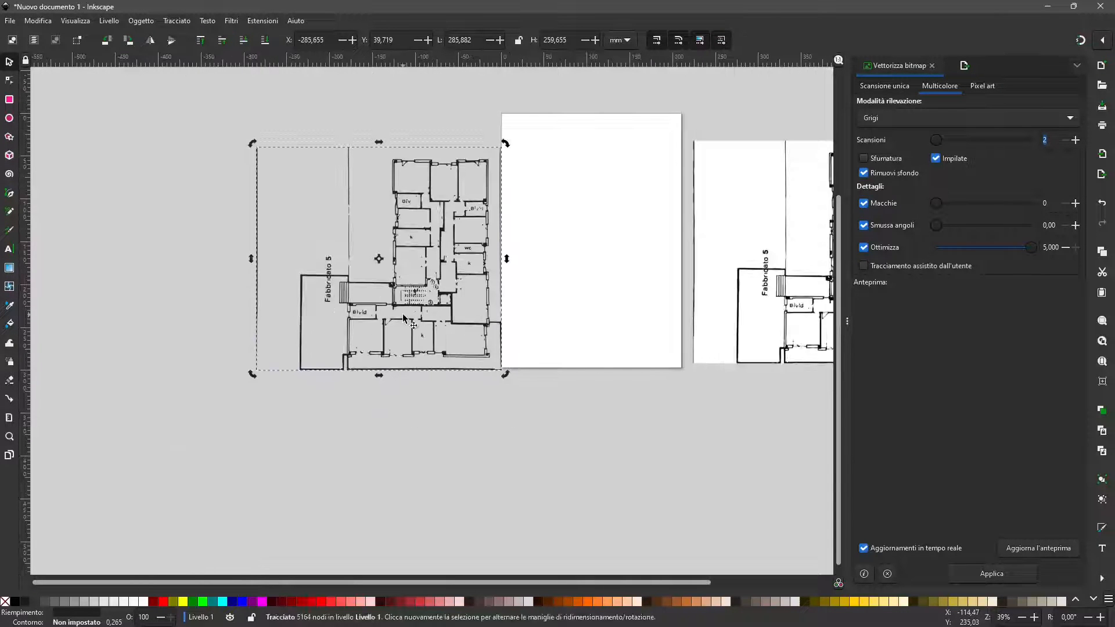
drag(452, 294, 443, 296)
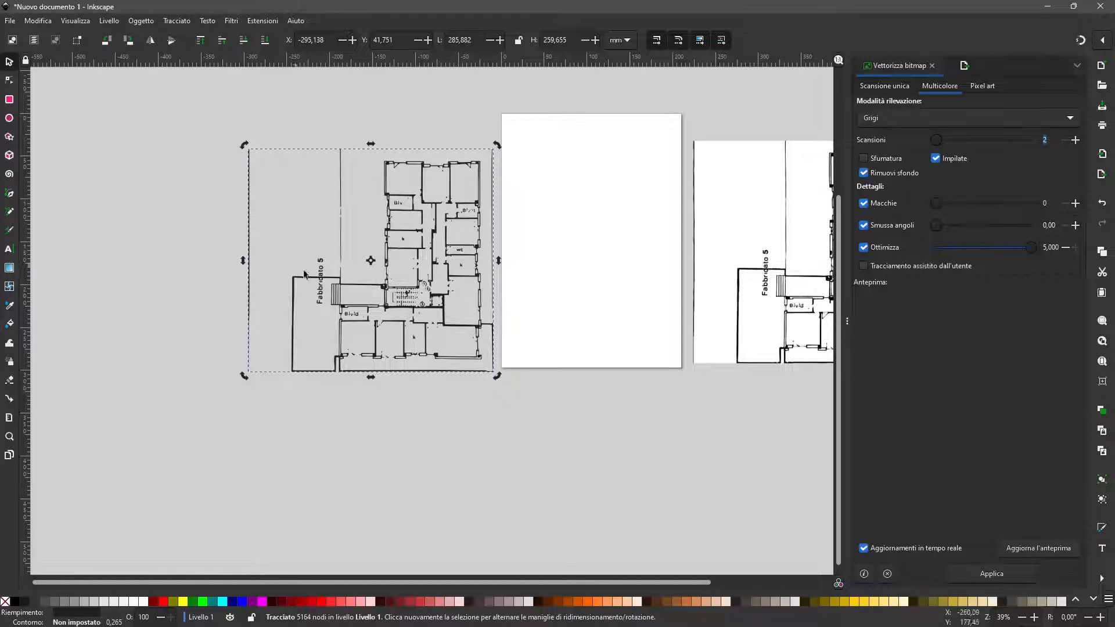
Step: Select the new traced plan and export the selection as Plain SVG to path785.svg
ctrl+scroll(132, 368, down, 1)
ctrl+scroll(422, 346, up, 1)
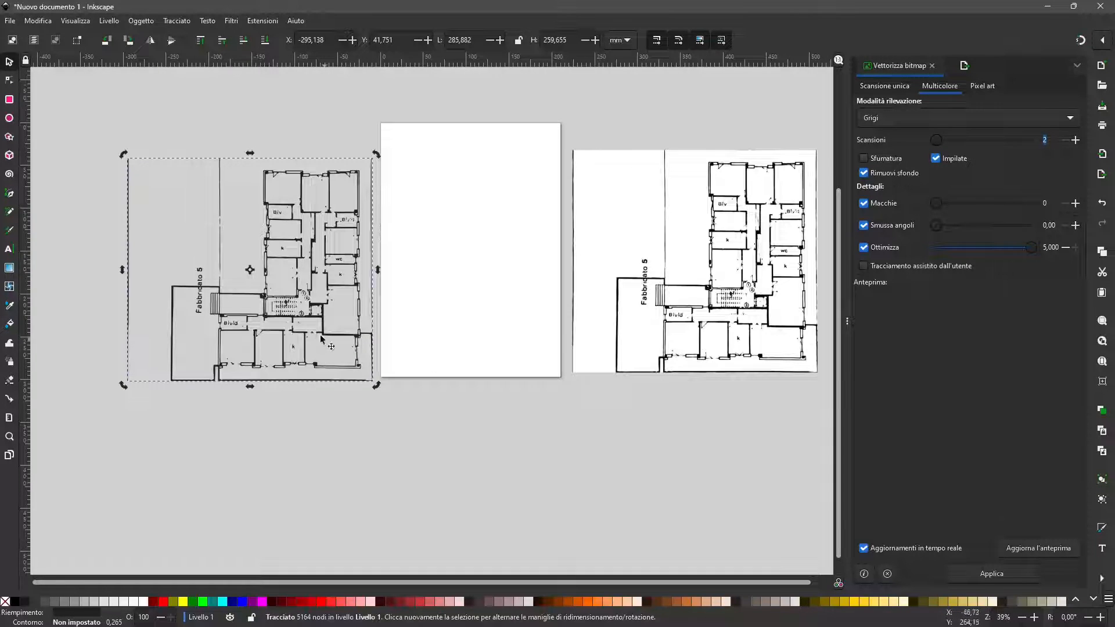
click(406, 434)
click(323, 314)
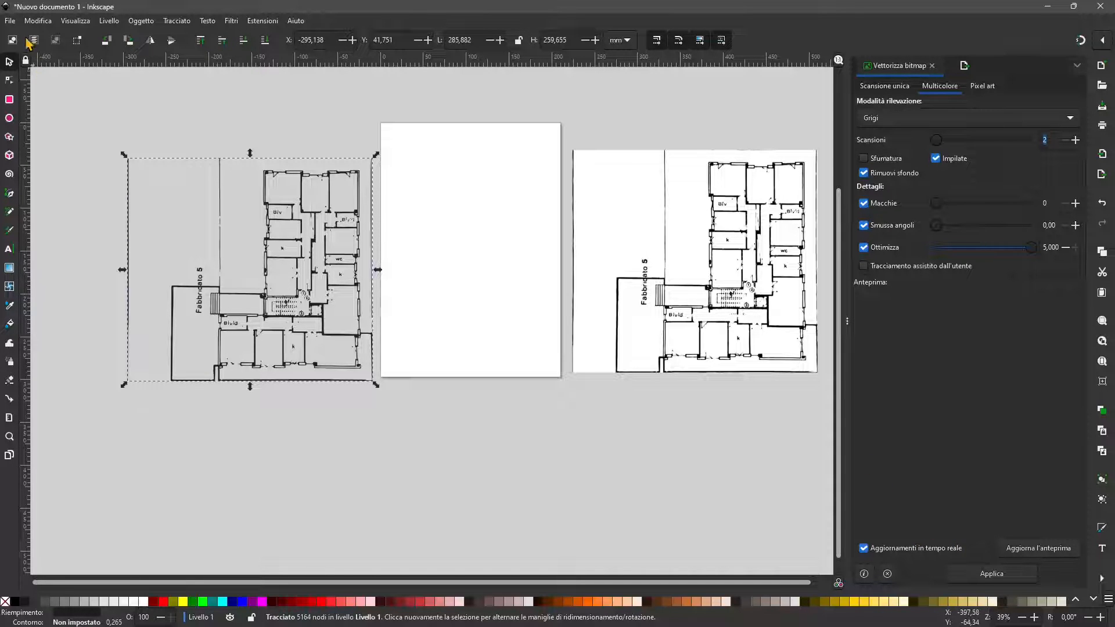
click(10, 21)
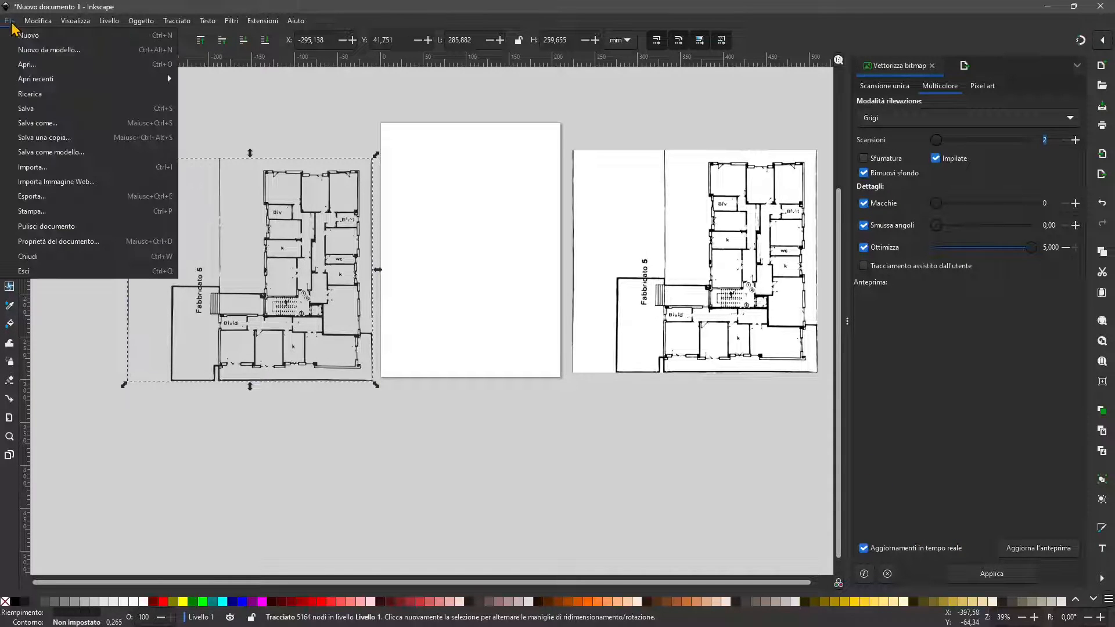
click(62, 197)
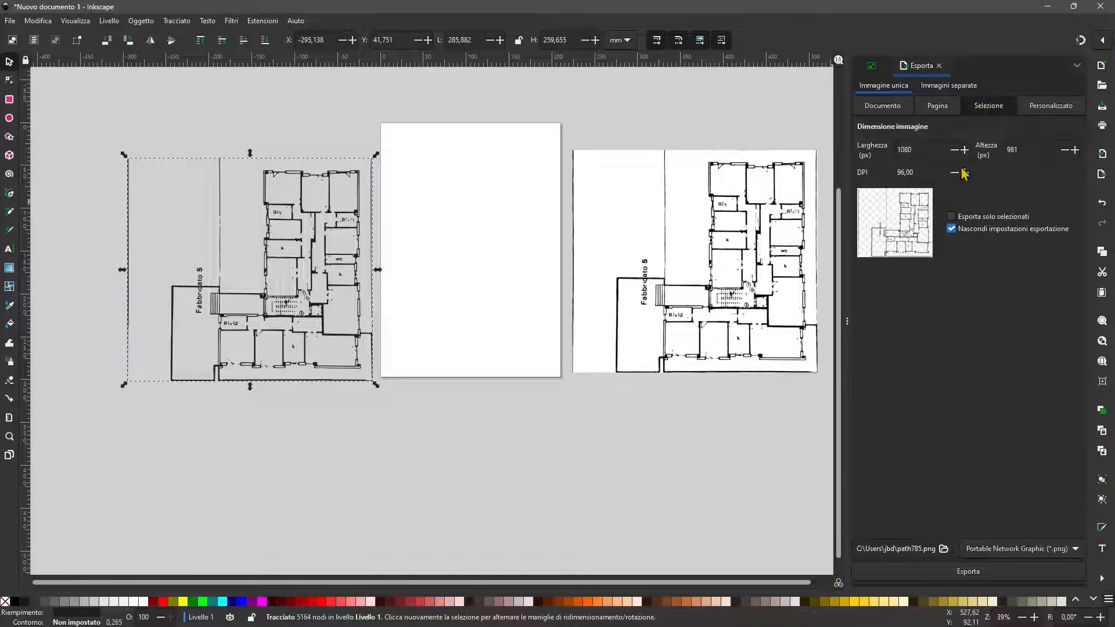
click(1040, 555)
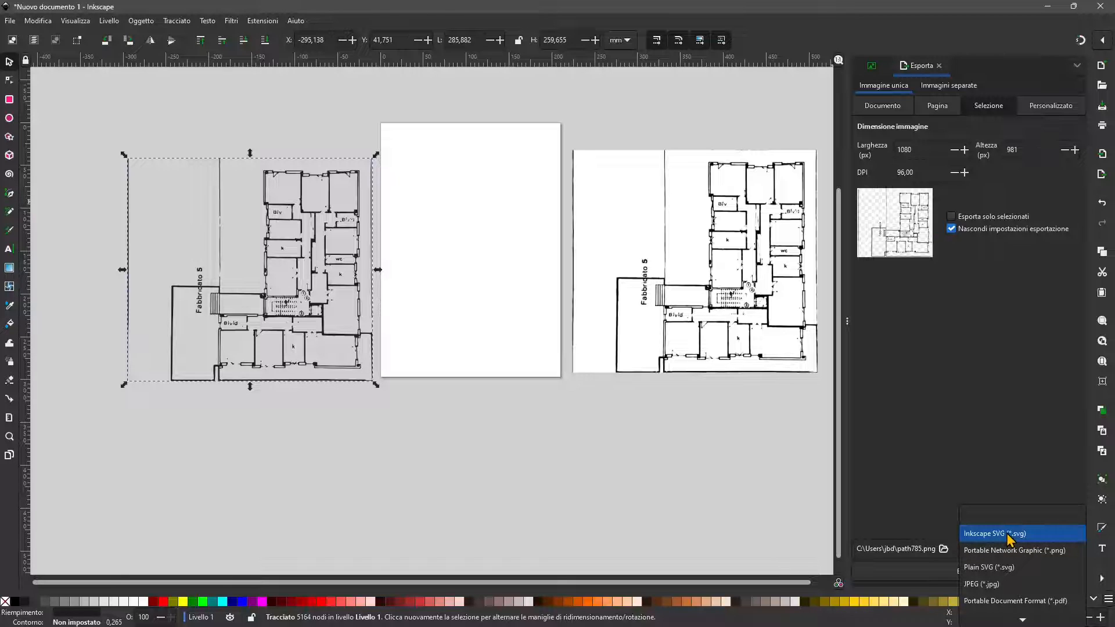
click(1001, 568)
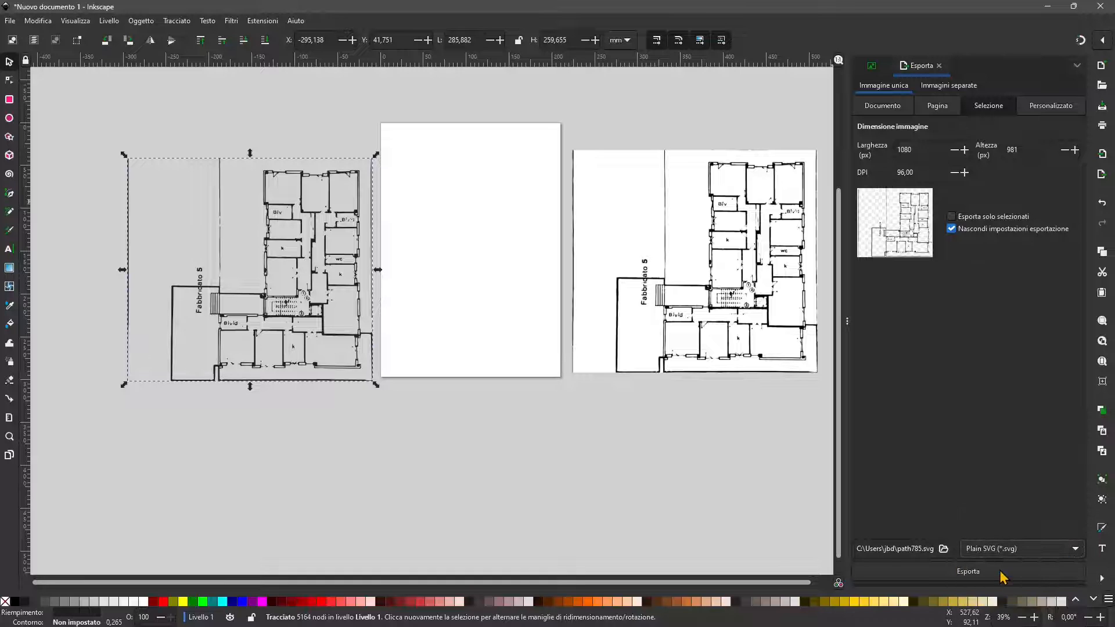
click(968, 573)
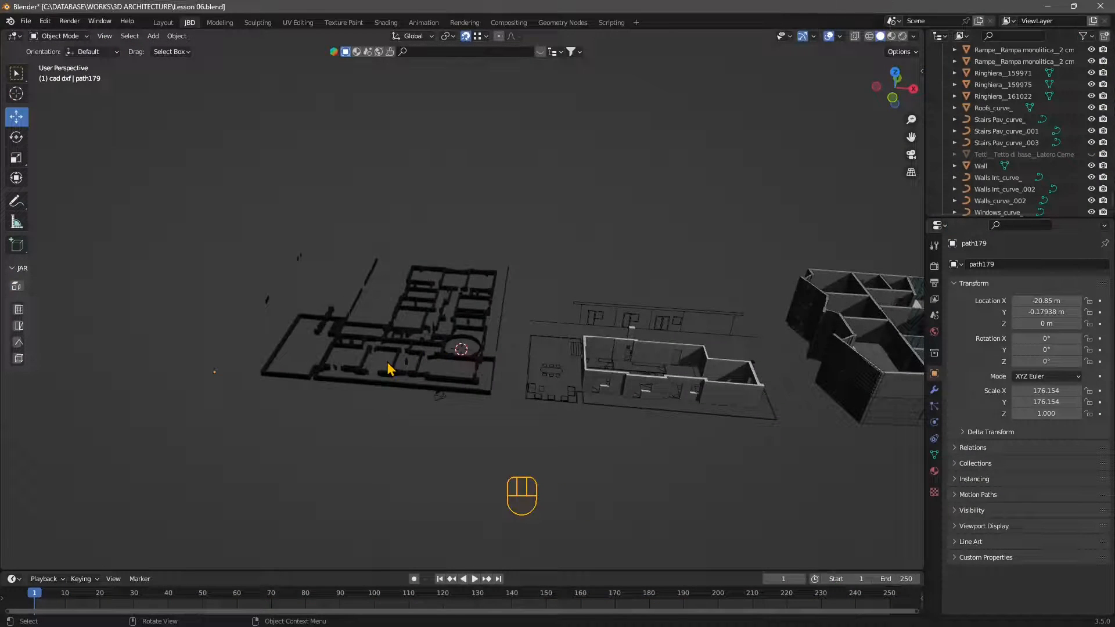
Step: Switch to Blender and delete the previously imported floor plan curve path179
click(387, 368)
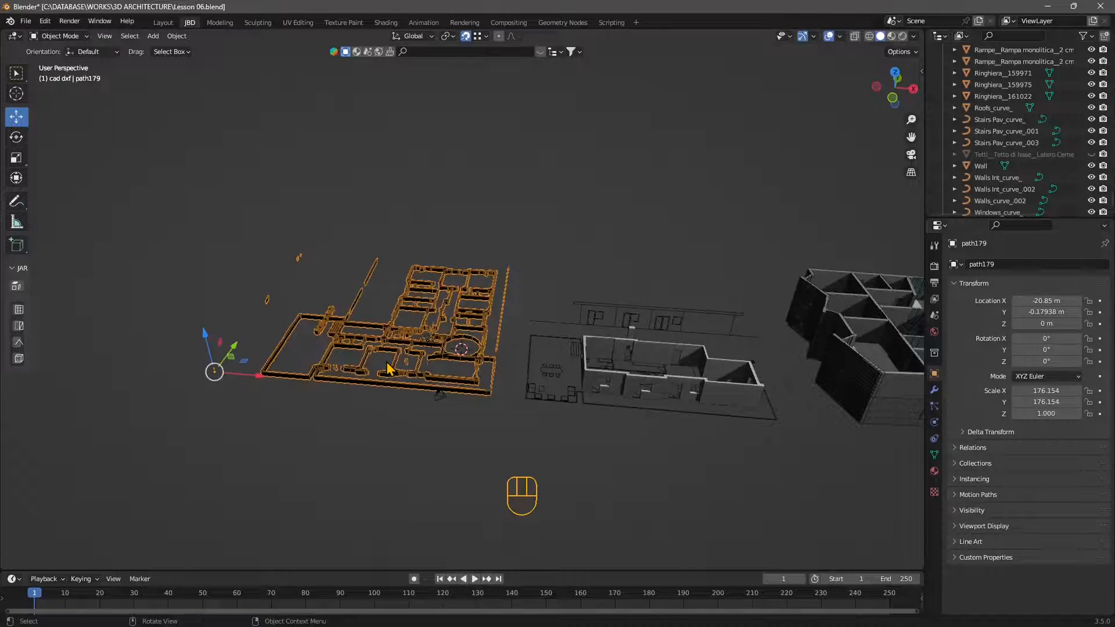
key(Delete)
scroll(485, 357, up, 3)
middle_drag(483, 353, 477, 322)
middle_drag(317, 328, 273, 342)
middle_drag(404, 355, 402, 352)
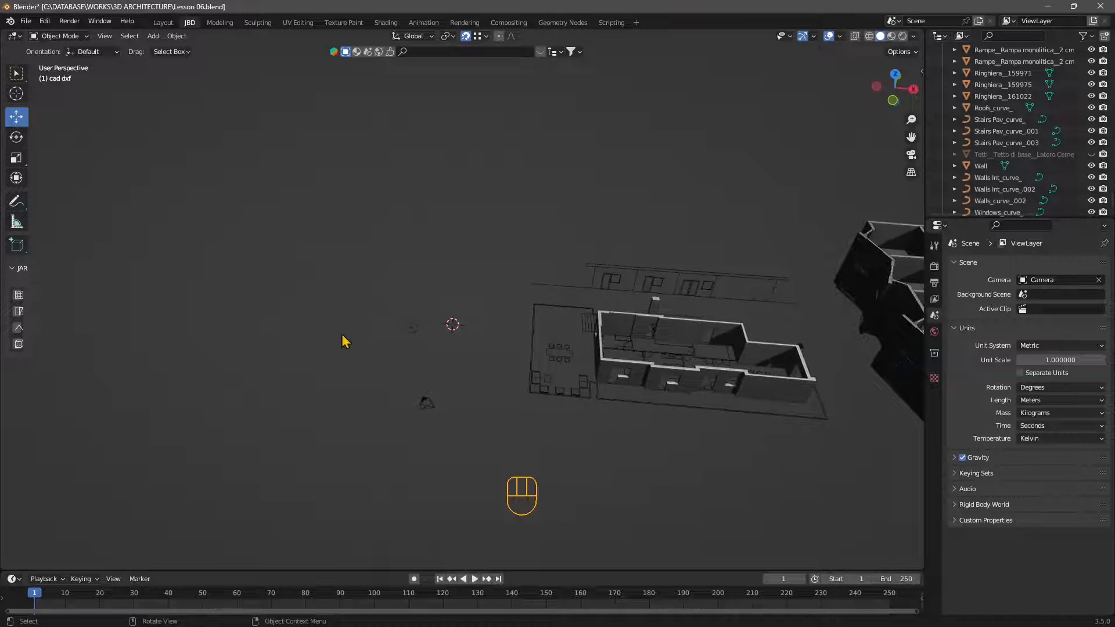
Step: Import the SVG file export from inkscape.svg from the 3D ARCHITECTURE folder
click(26, 21)
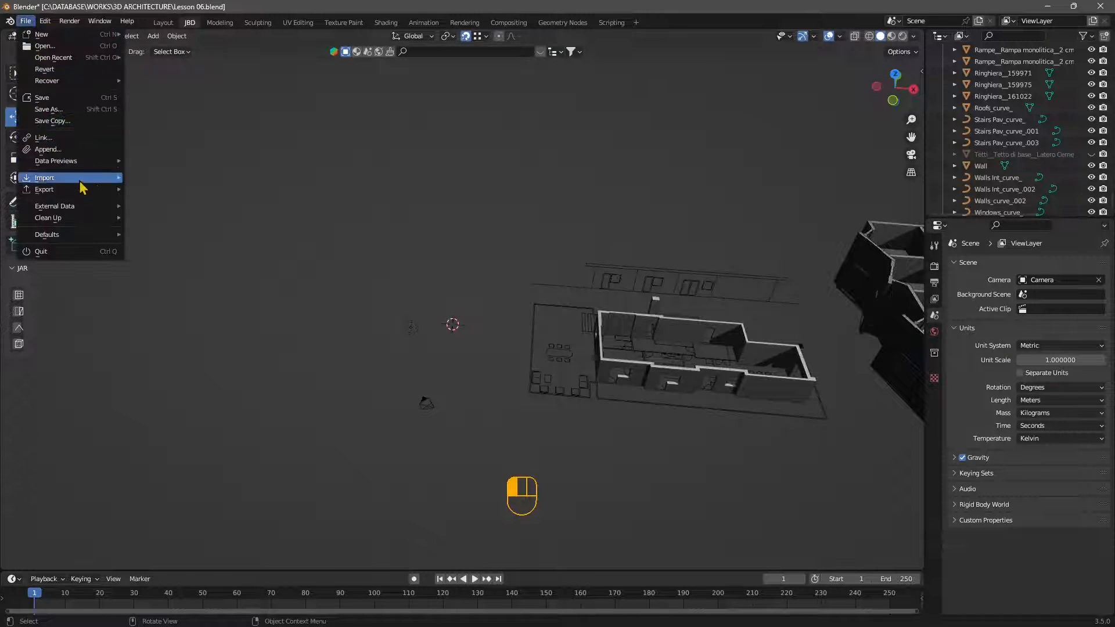
mouse_move(73, 187)
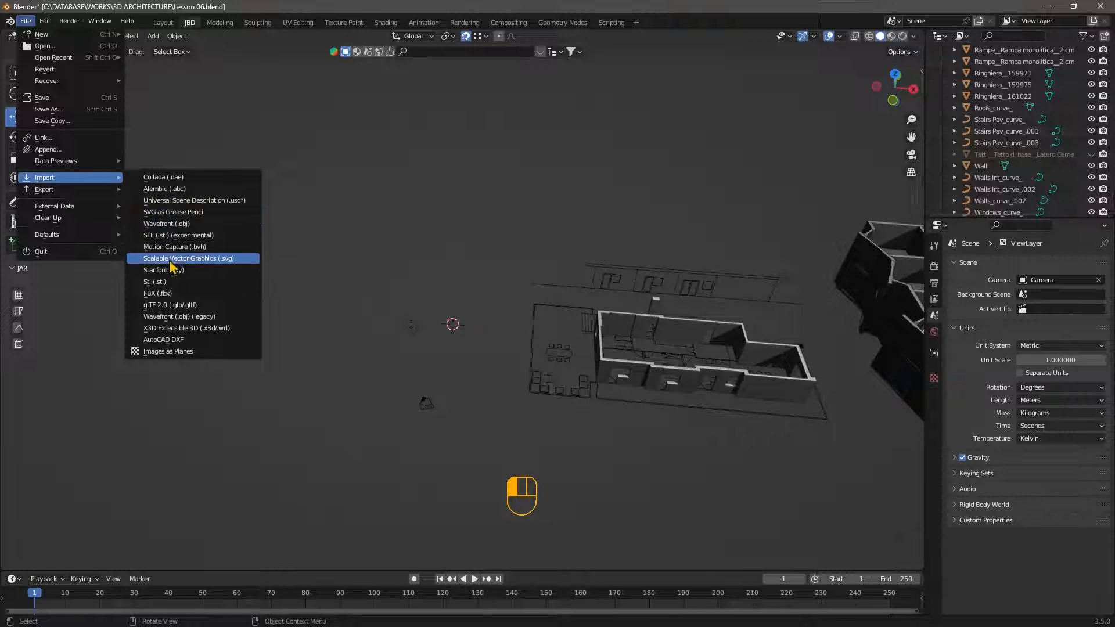
click(191, 258)
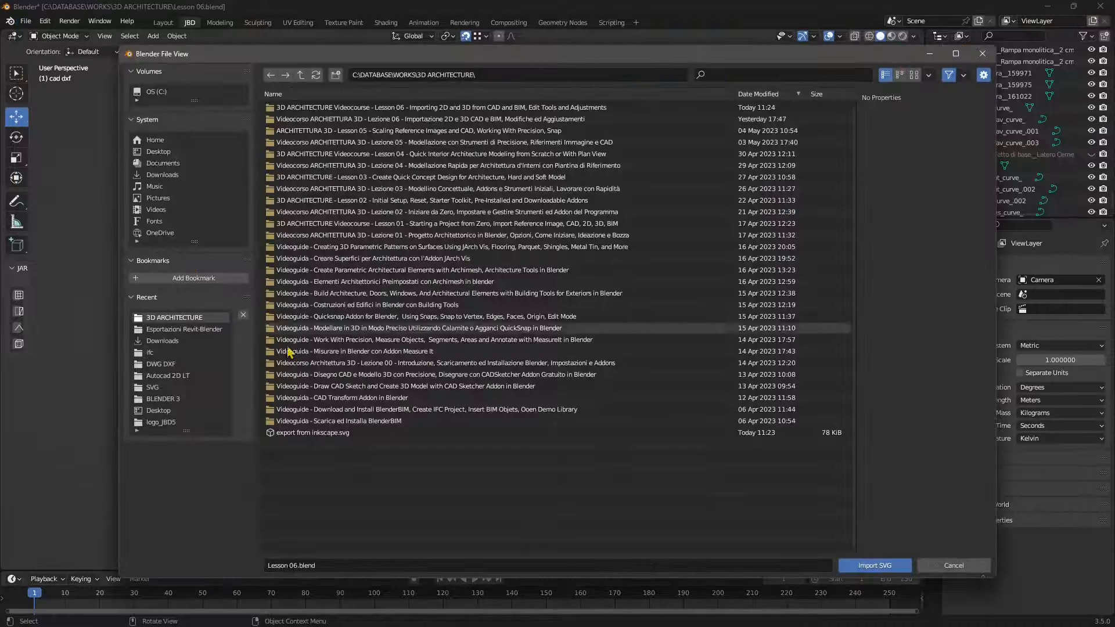
click(285, 433)
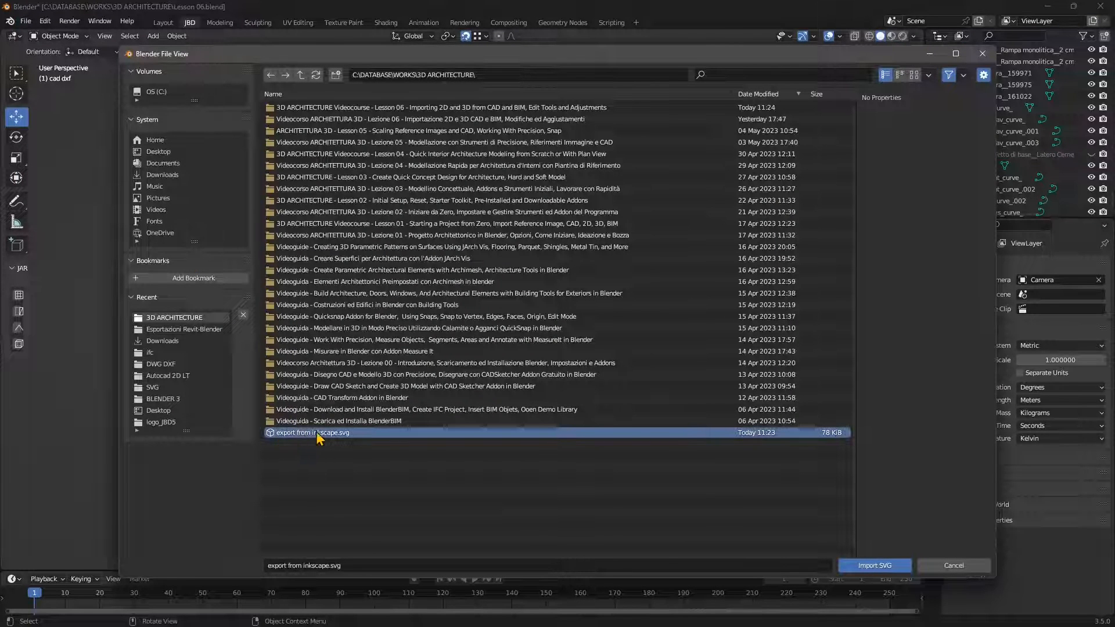
click(880, 566)
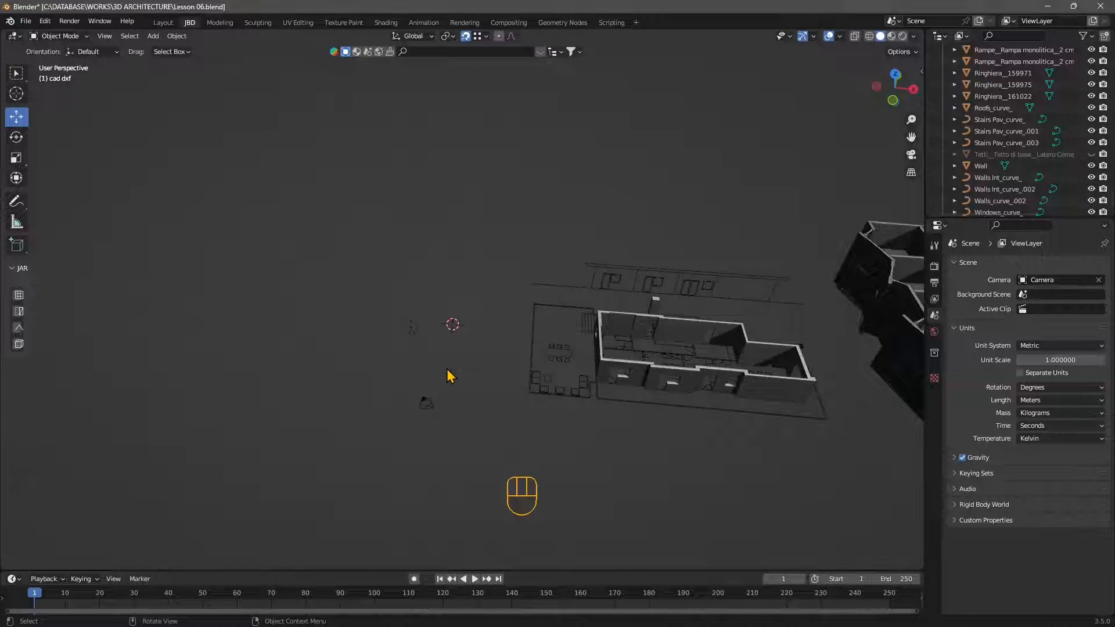
Step: Make the plan view autotracing.svg collection in the scene hierarchy active
middle_drag(540, 417, 457, 370)
scroll(457, 370, down, 2)
scroll(1013, 95, up, 10)
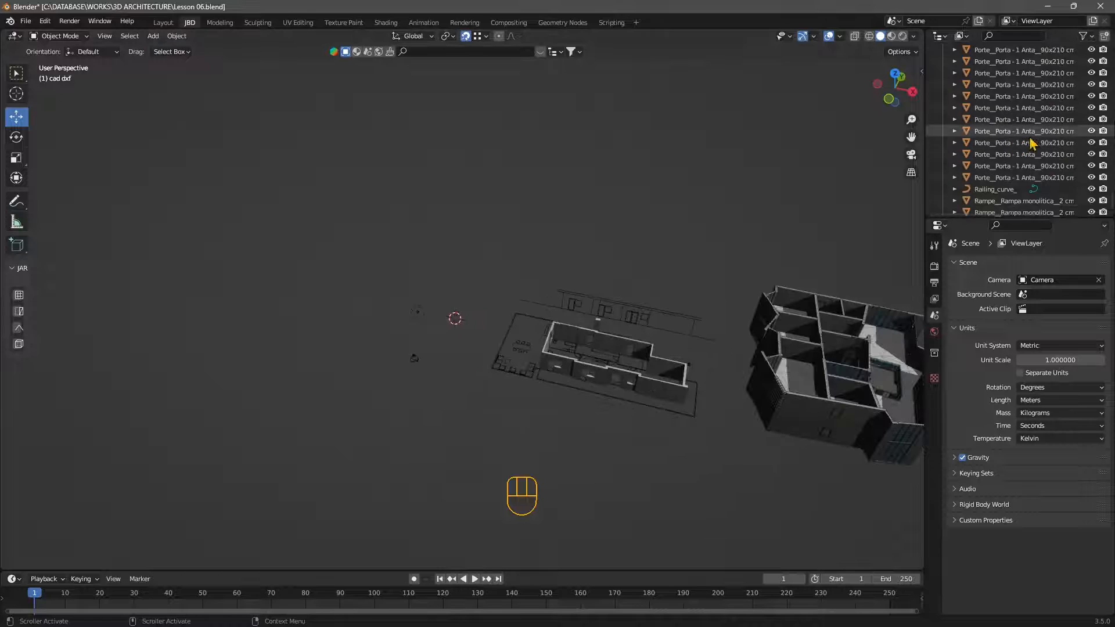
scroll(1013, 96, up, 10)
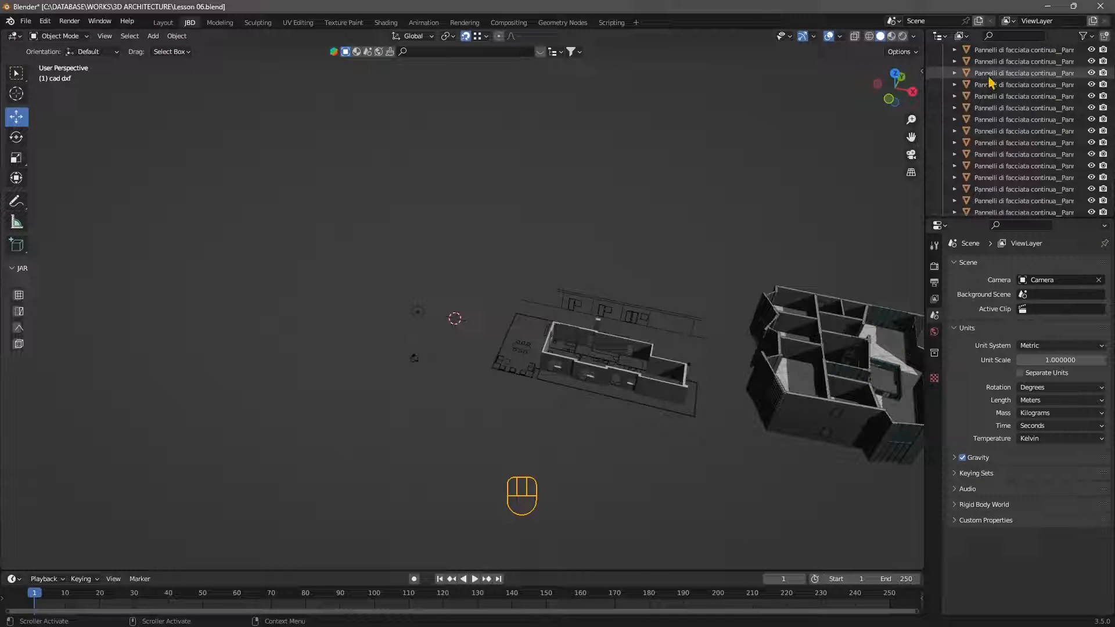
scroll(998, 134, up, 10)
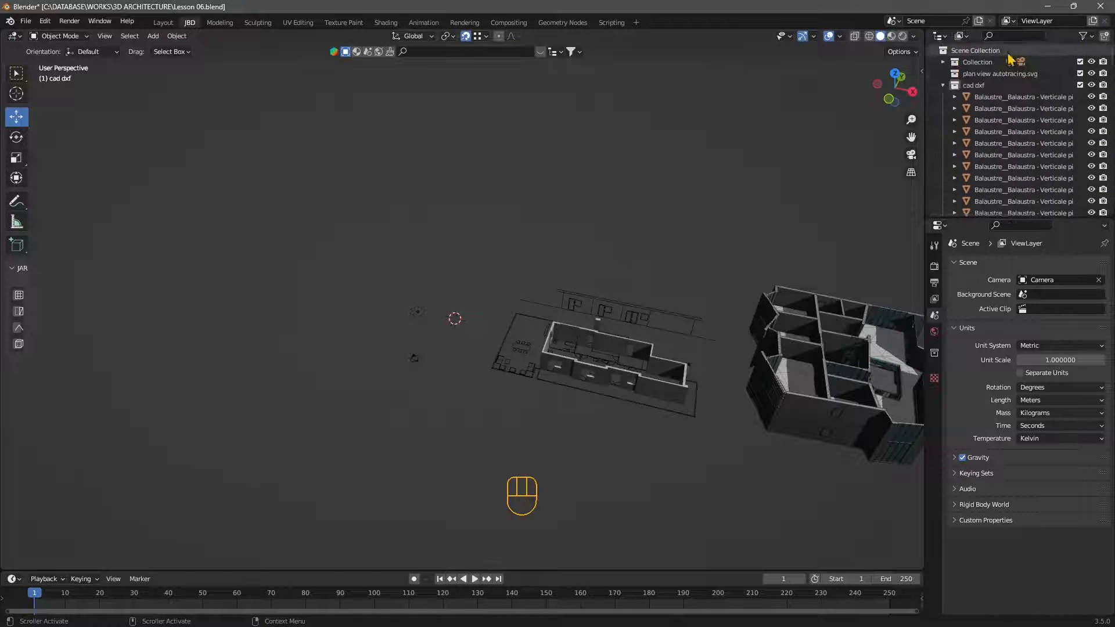
click(987, 74)
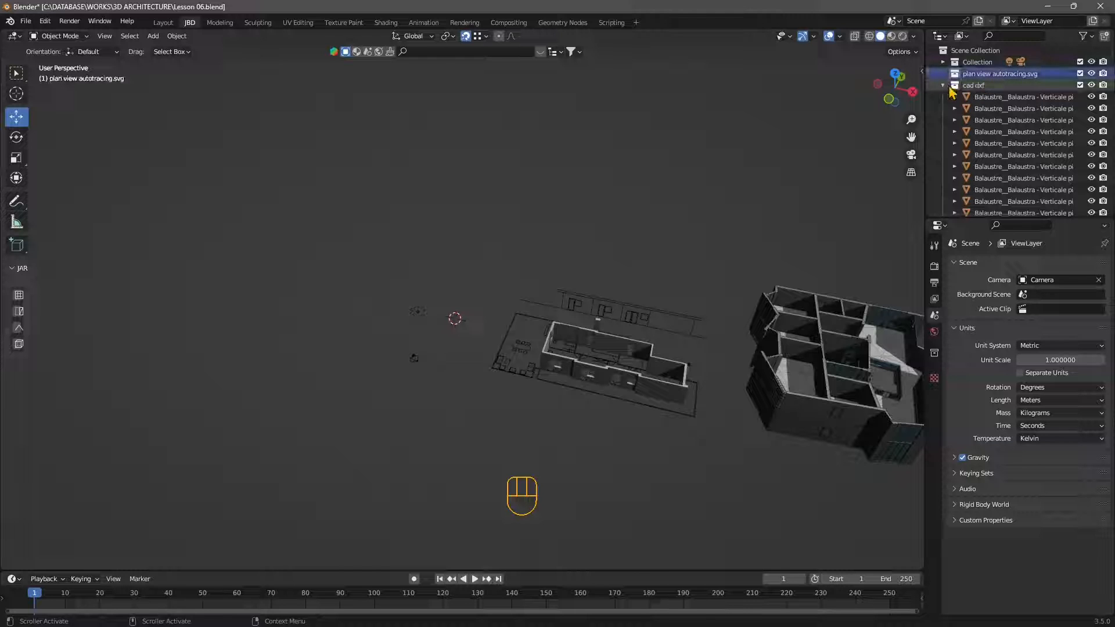
Step: Collapse the cad dxf collection and select the path785 curve in the export from inkscape.svg collection
click(943, 85)
click(942, 97)
click(957, 97)
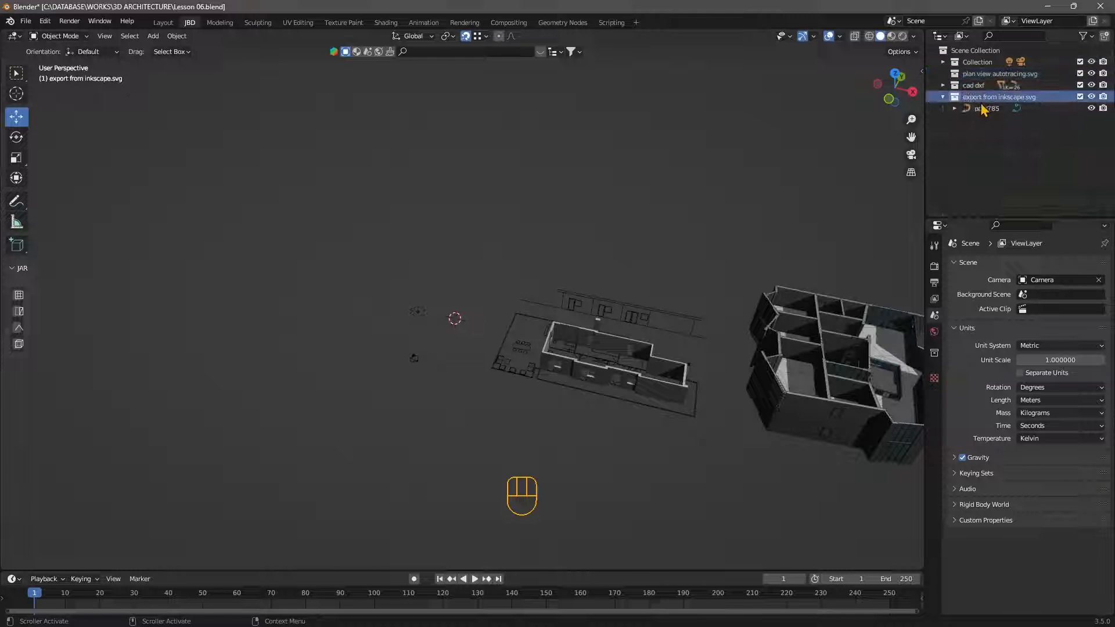
click(942, 97)
click(943, 97)
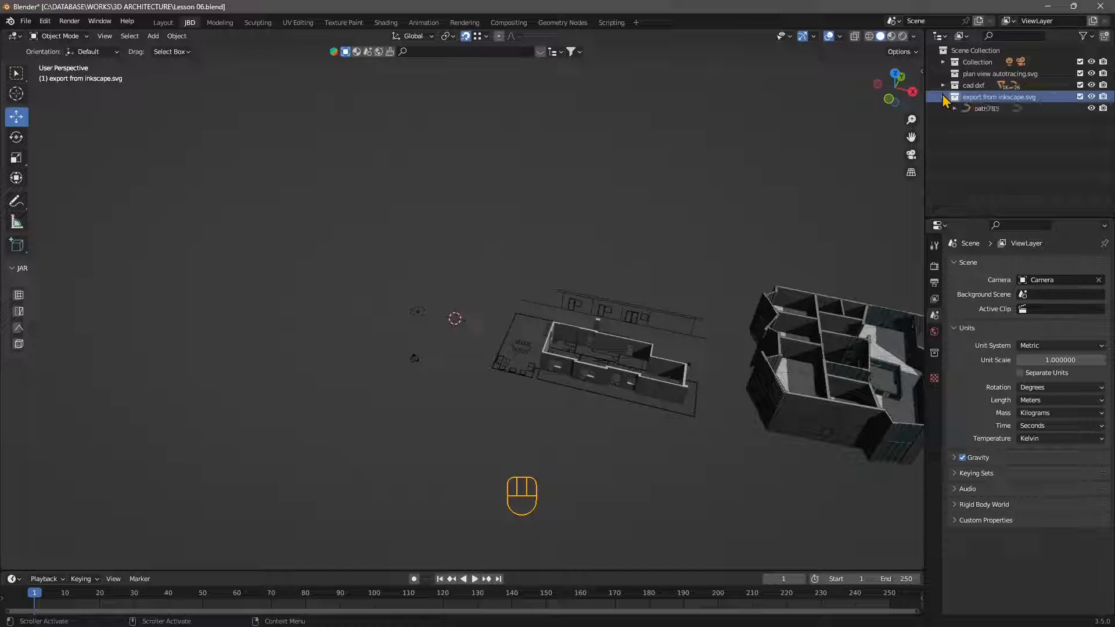
click(989, 110)
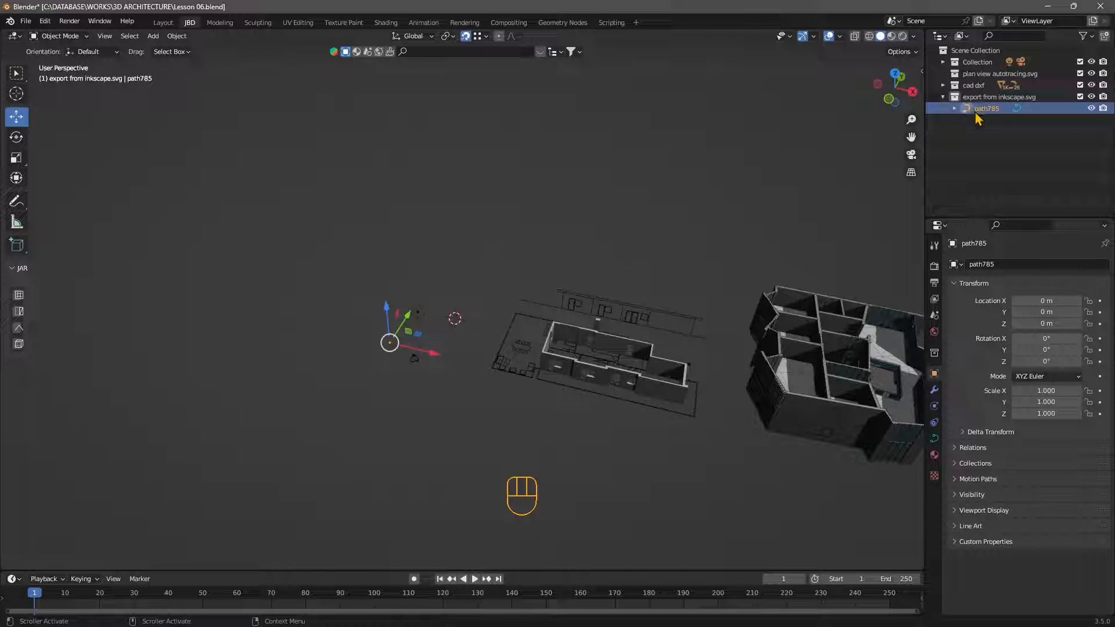
Step: Scale up the imported path785 plan curve equally in X and Y to about 111, leaving Z at 1
scroll(329, 403, up, 4)
shift+middle_drag(342, 398, 388, 356)
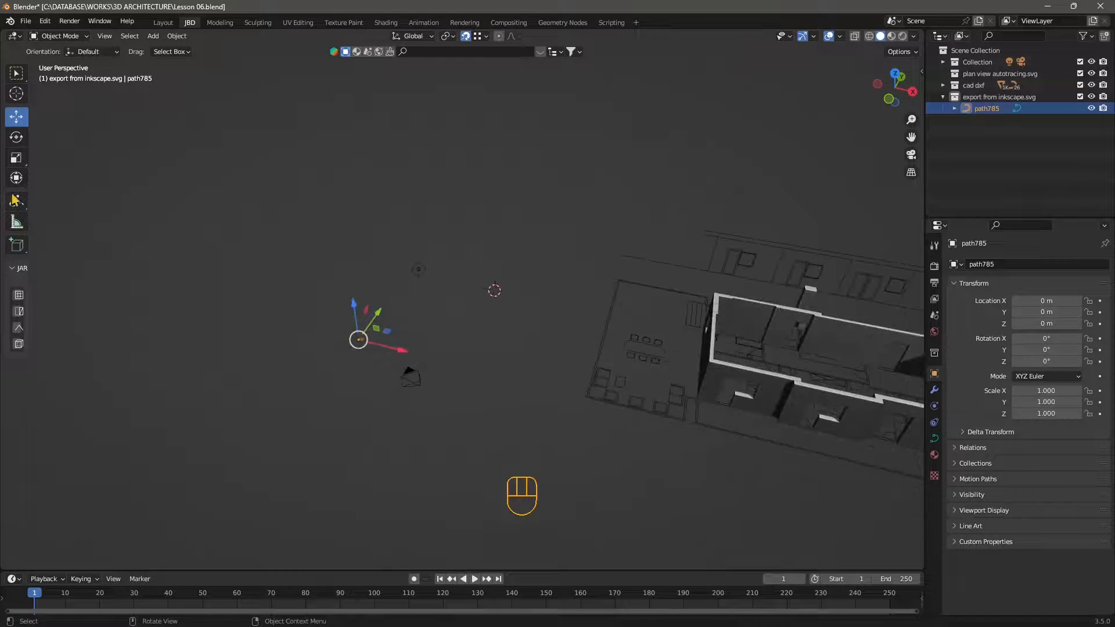
click(16, 158)
drag(387, 331, 439, 264)
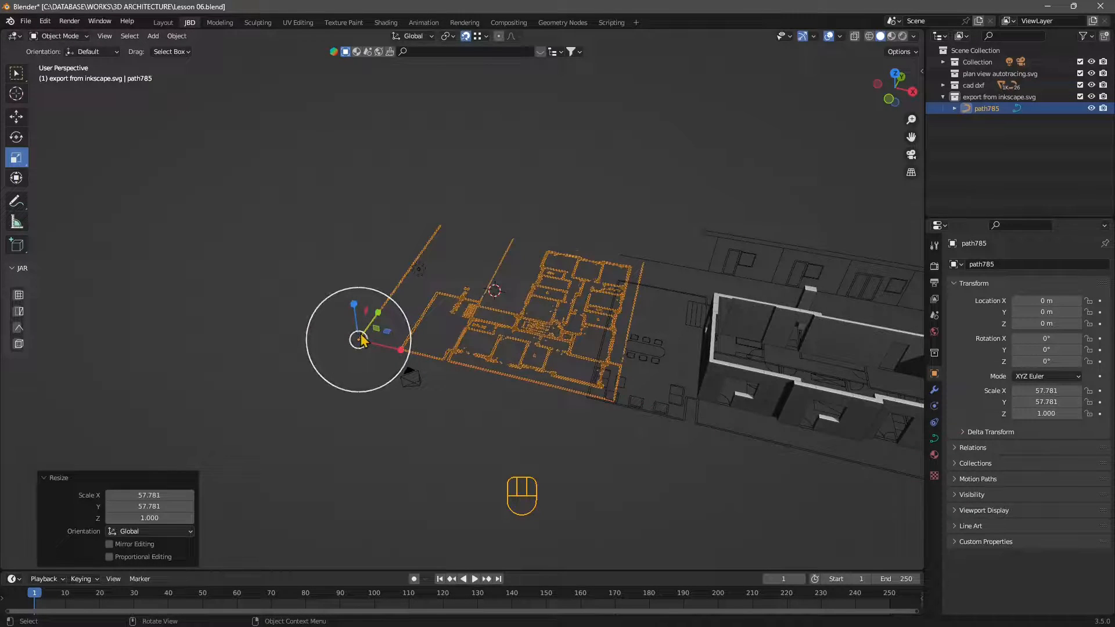
drag(387, 331, 422, 331)
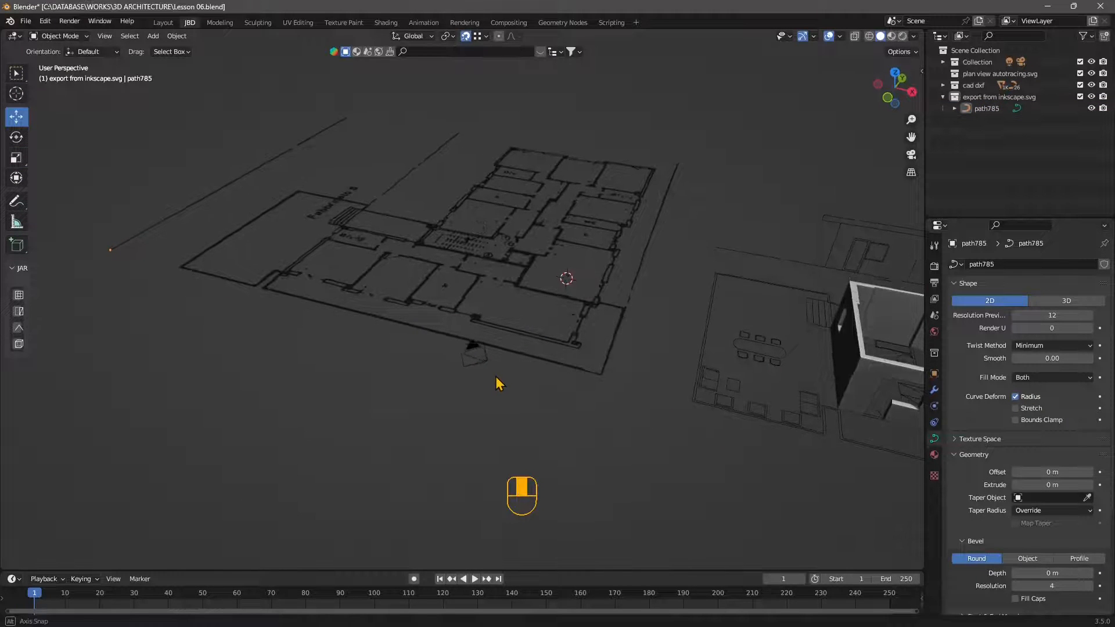
Step: Extrude the floor plan curve by 0.44 m to raise the walls and check its fill mode options
middle_drag(498, 381, 490, 331)
click(513, 301)
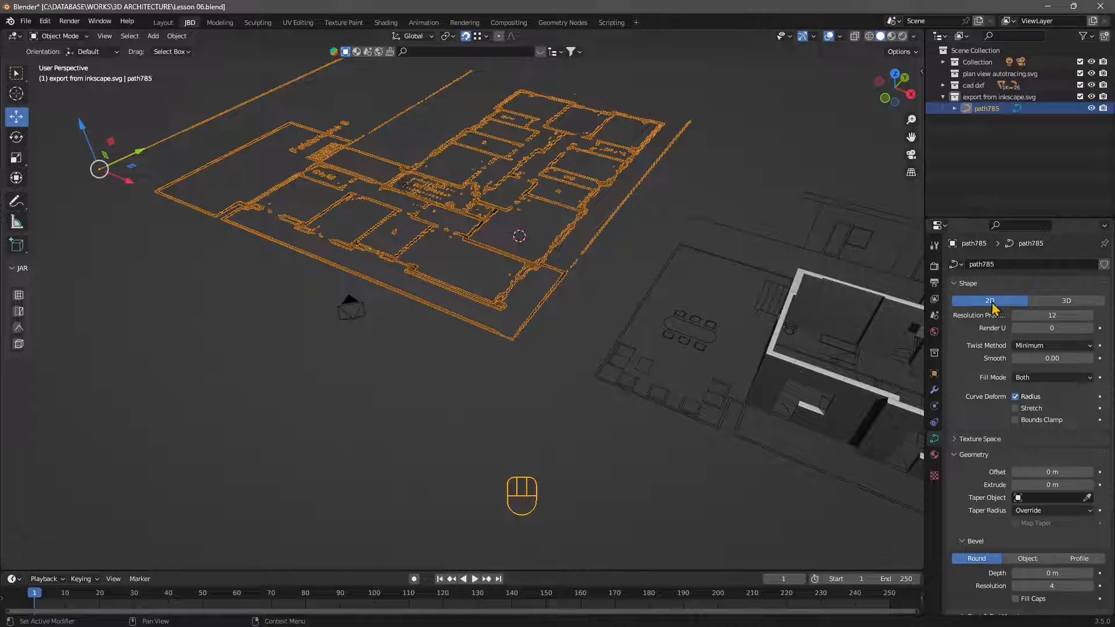
drag(1052, 485, 1073, 485)
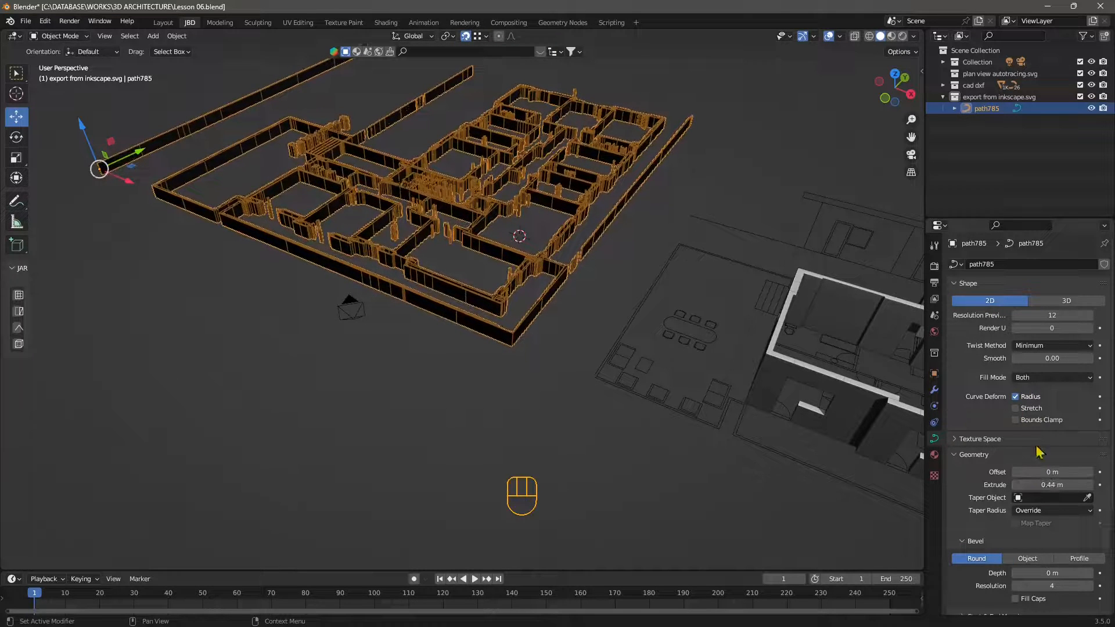
click(1042, 378)
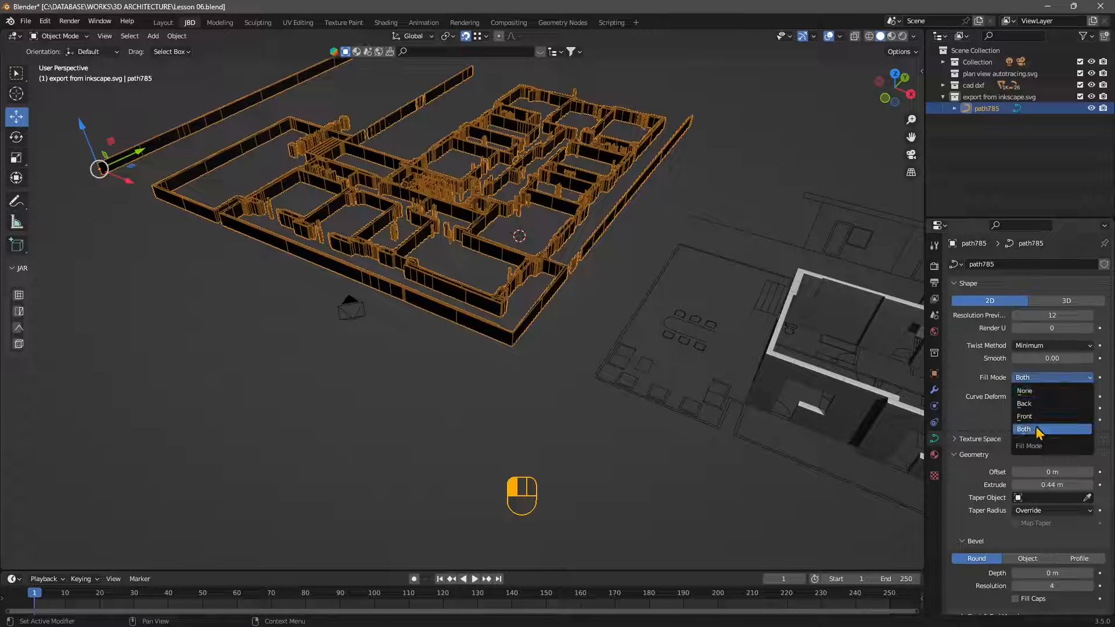
click(443, 404)
middle_drag(410, 386, 552, 373)
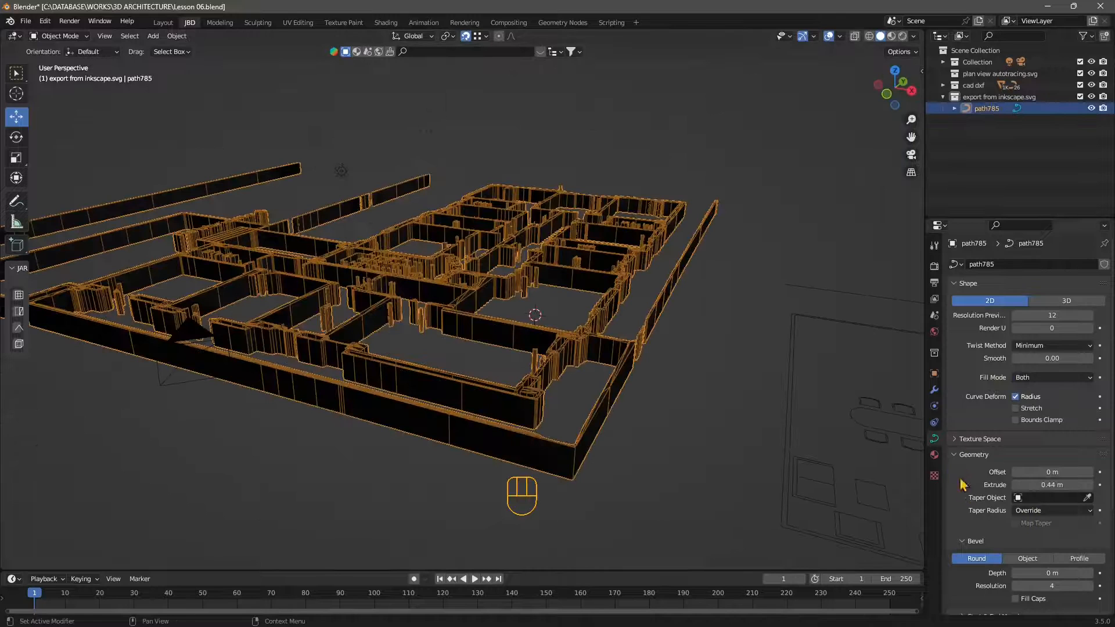
Step: Remove the SVGMat.002 material slot from the extruded floor plan curve
click(934, 456)
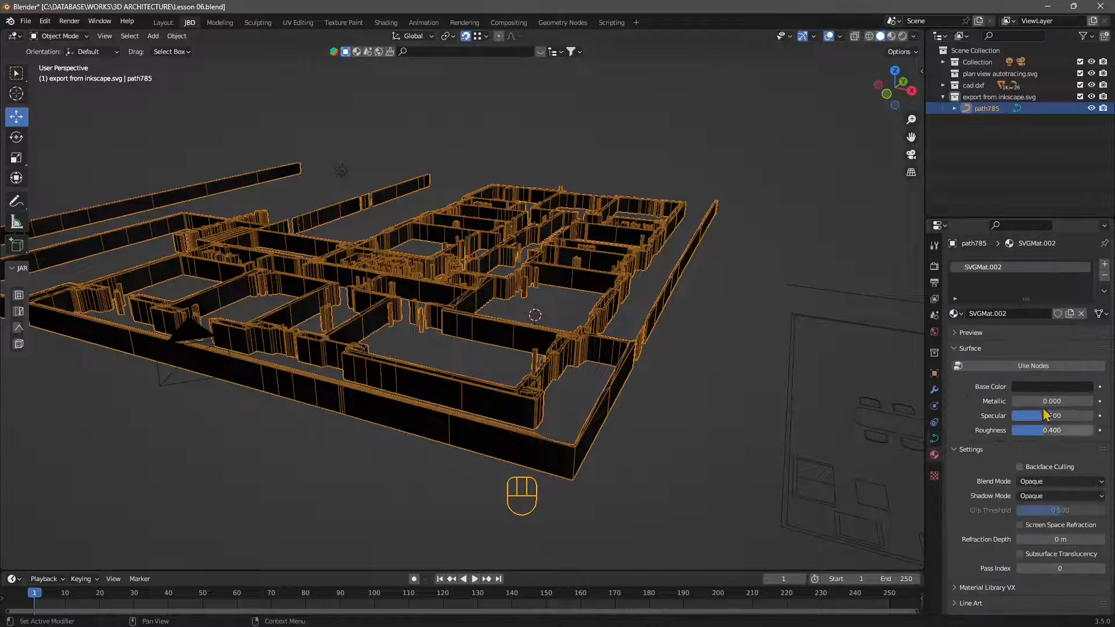
click(1105, 276)
middle_drag(429, 360, 473, 353)
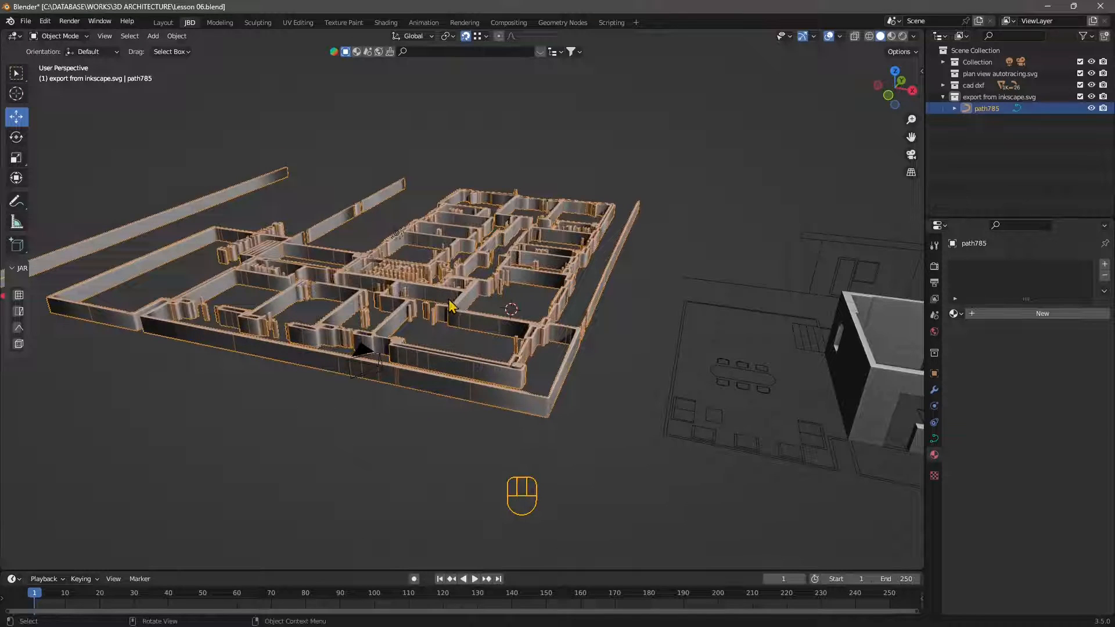